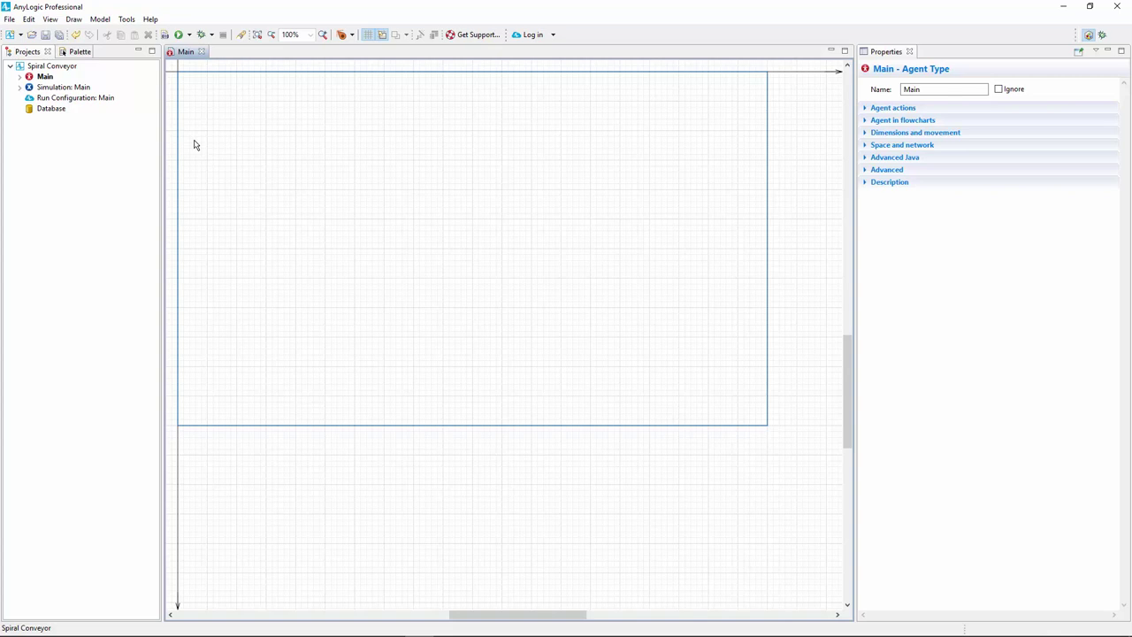
Step: Draw a Material Handling conveyor starting at the canvas left, running right to a corner, then turning upward
{"action": "left_click", "coordinate": [77, 53]}
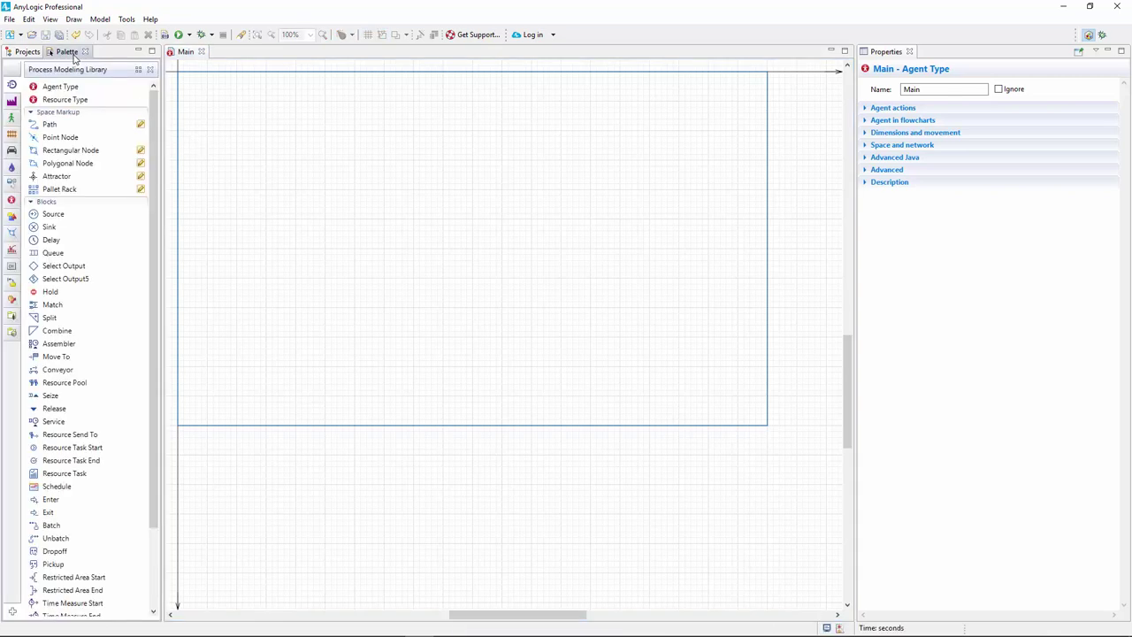
{"action": "left_click", "coordinate": [13, 102]}
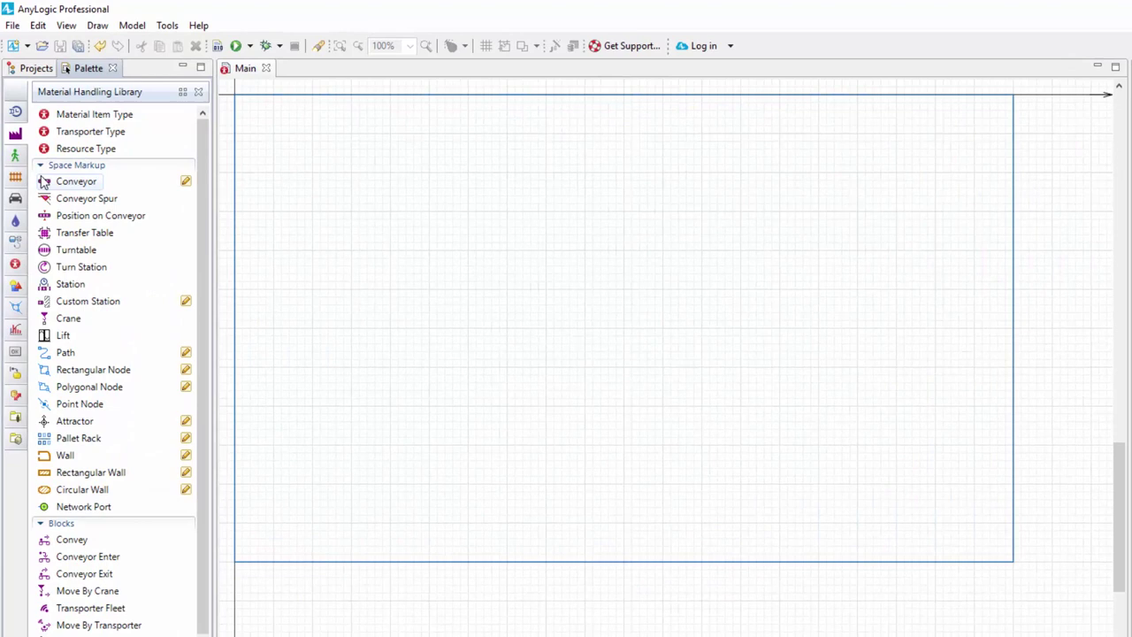
{"action": "double_click", "coordinate": [51, 183]}
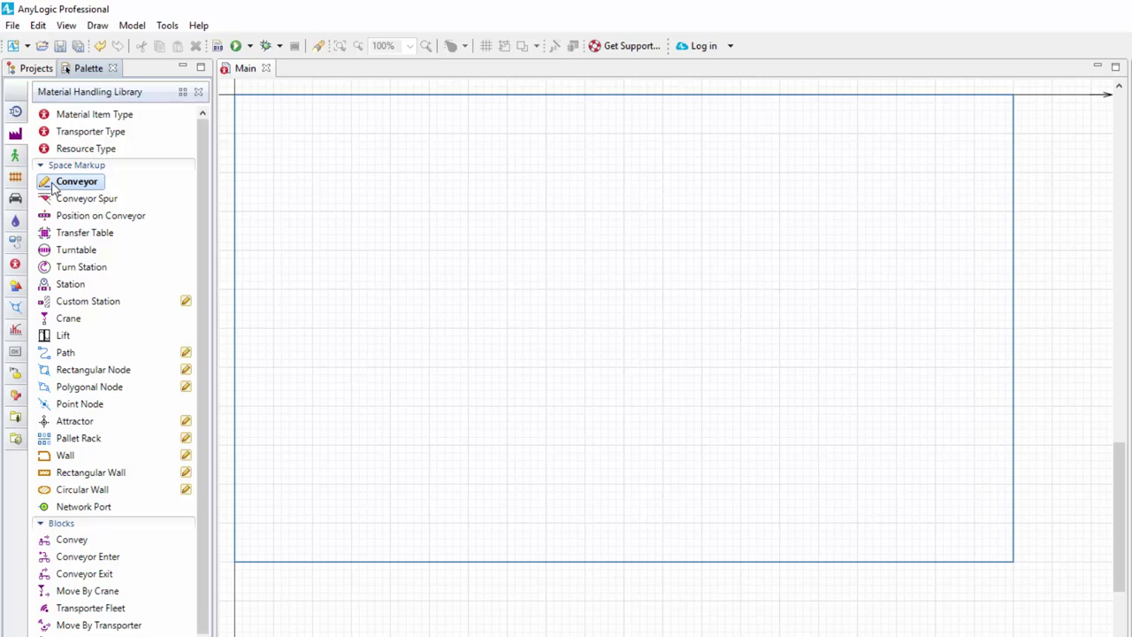
{"action": "left_click", "coordinate": [273, 288]}
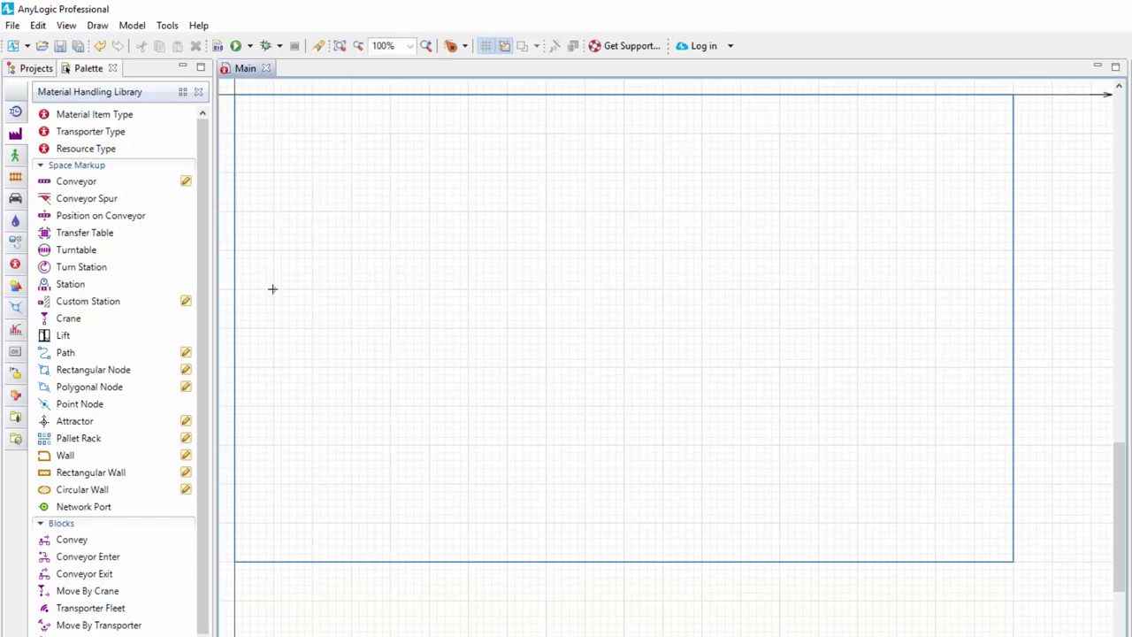
{"action": "left_click", "coordinate": [272, 288]}
{"action": "left_click", "coordinate": [390, 289]}
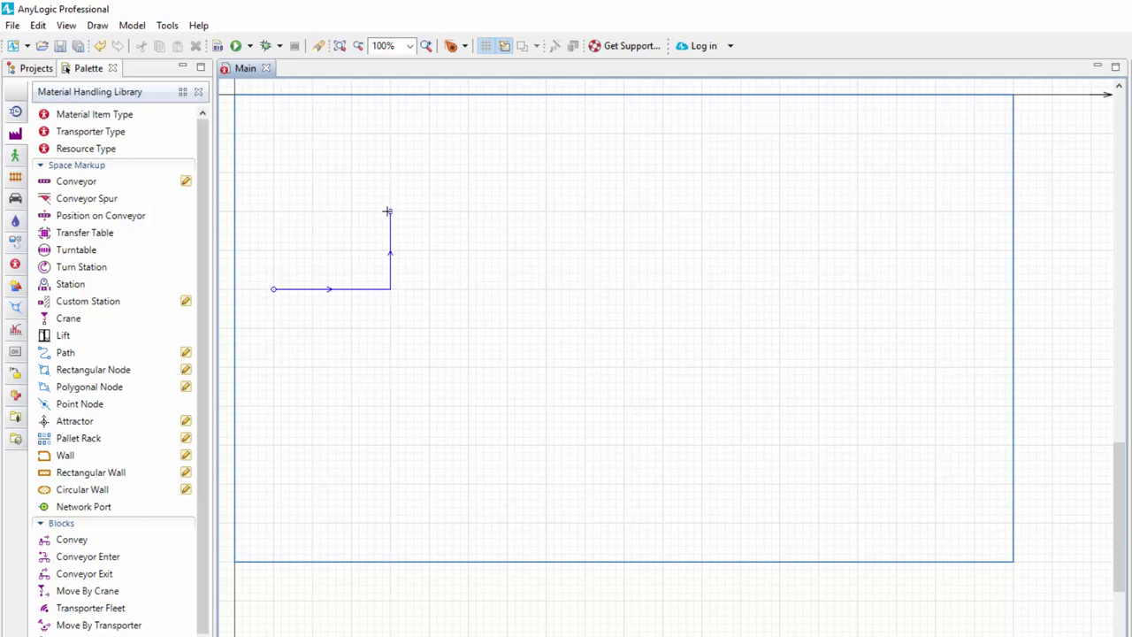
Step: Bend the conveyor segments into a full circular loop, then extend the conveyor rightward and finish it
{"action": "left_click_drag", "start_coordinate": [390, 210], "coordinate": [341, 210]}
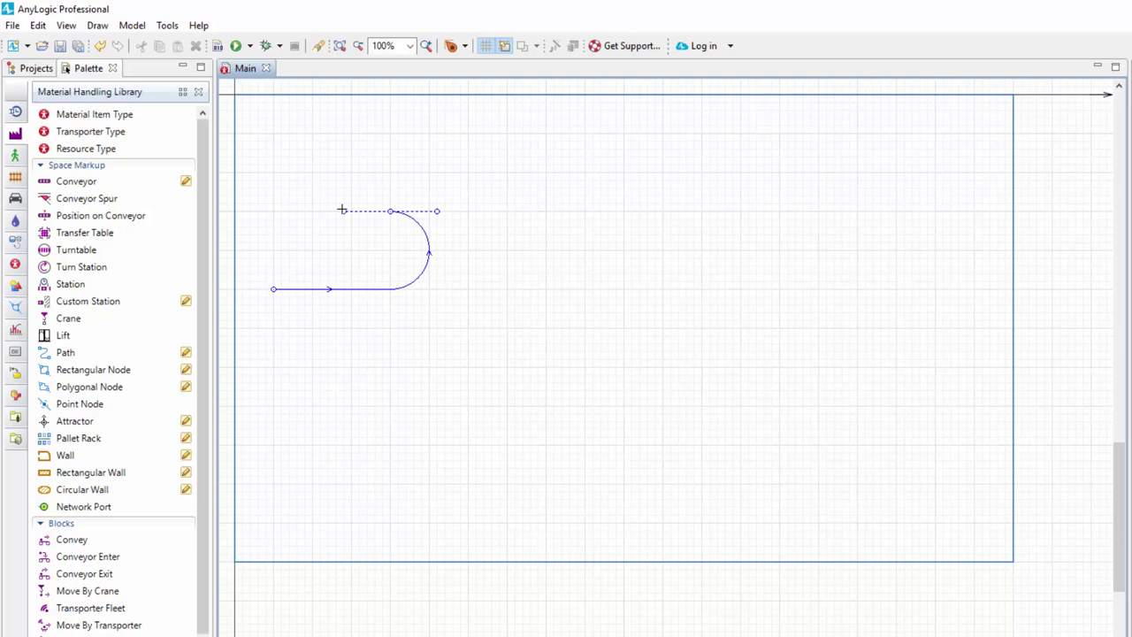
{"action": "left_click", "coordinate": [390, 290]}
{"action": "left_click_drag", "start_coordinate": [389, 290], "coordinate": [437, 287]}
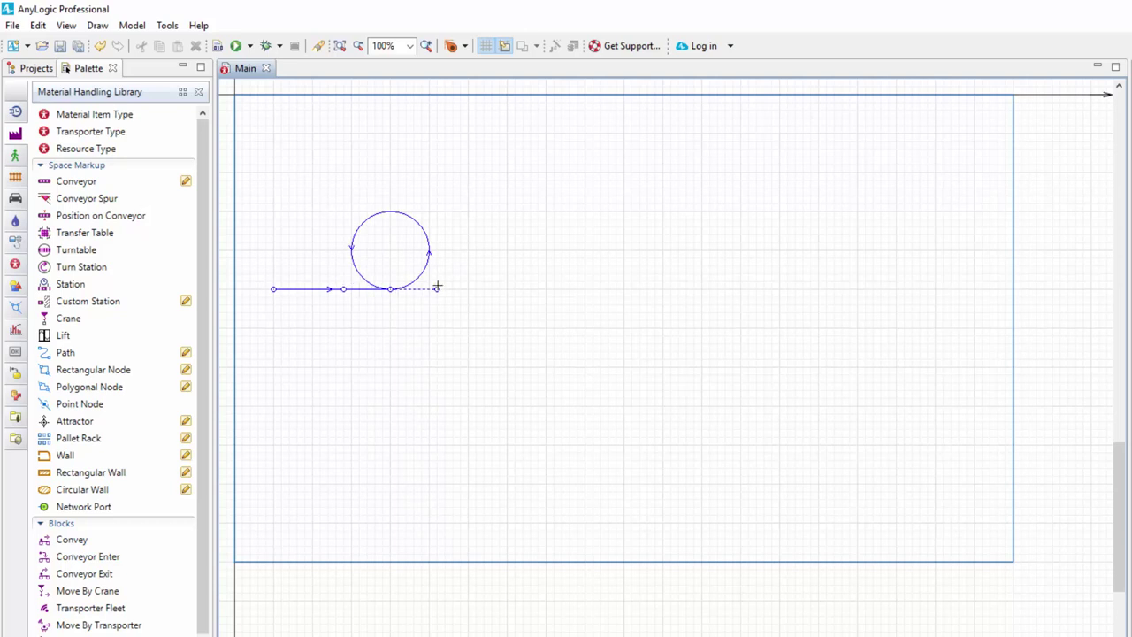
{"action": "double_click", "coordinate": [390, 211]}
{"action": "left_click_drag", "start_coordinate": [390, 210], "coordinate": [314, 213]}
{"action": "left_click_drag", "start_coordinate": [390, 290], "coordinate": [438, 292]}
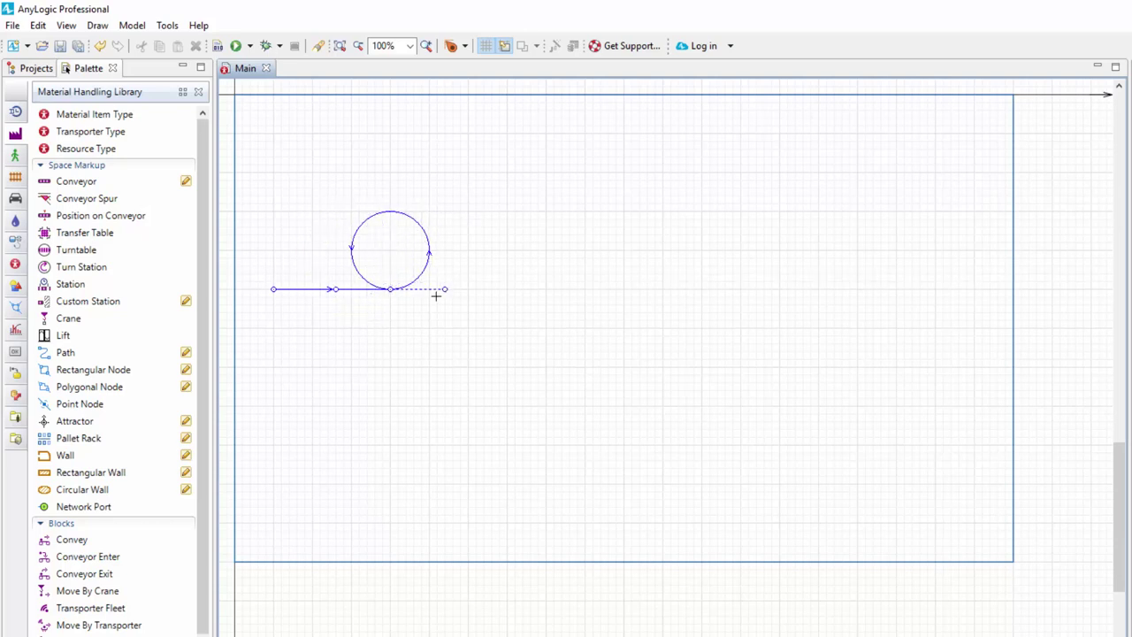
{"action": "double_click", "coordinate": [507, 289]}
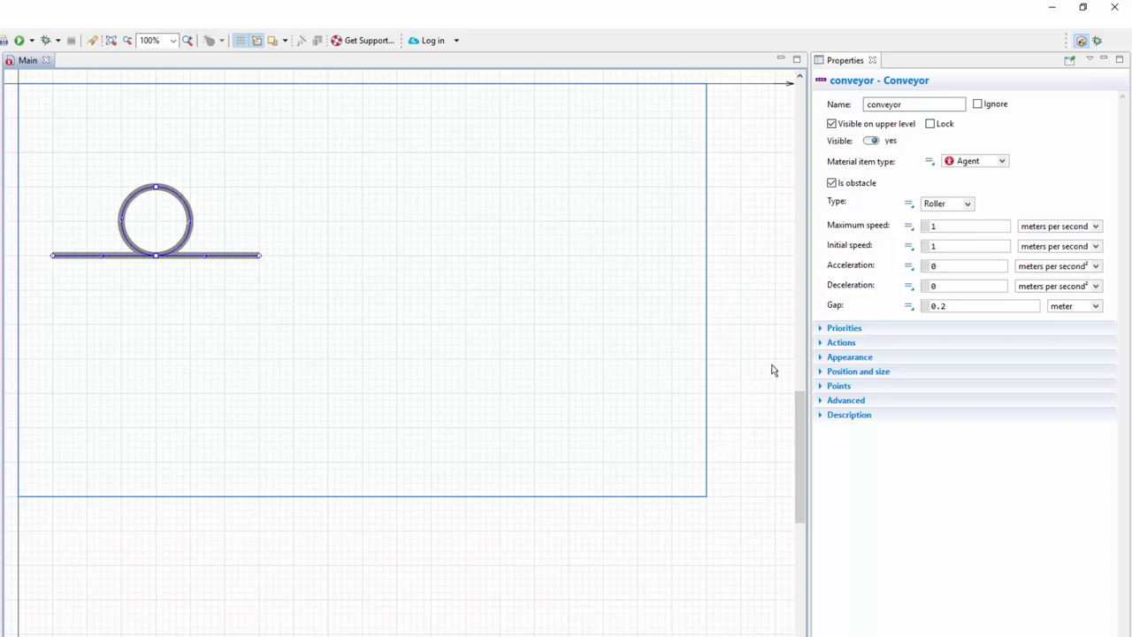
Step: In the conveyor's Points table, set the Z heights of points 2–6 to 20, 40, 60, 80 and 80
{"action": "left_click", "coordinate": [836, 387]}
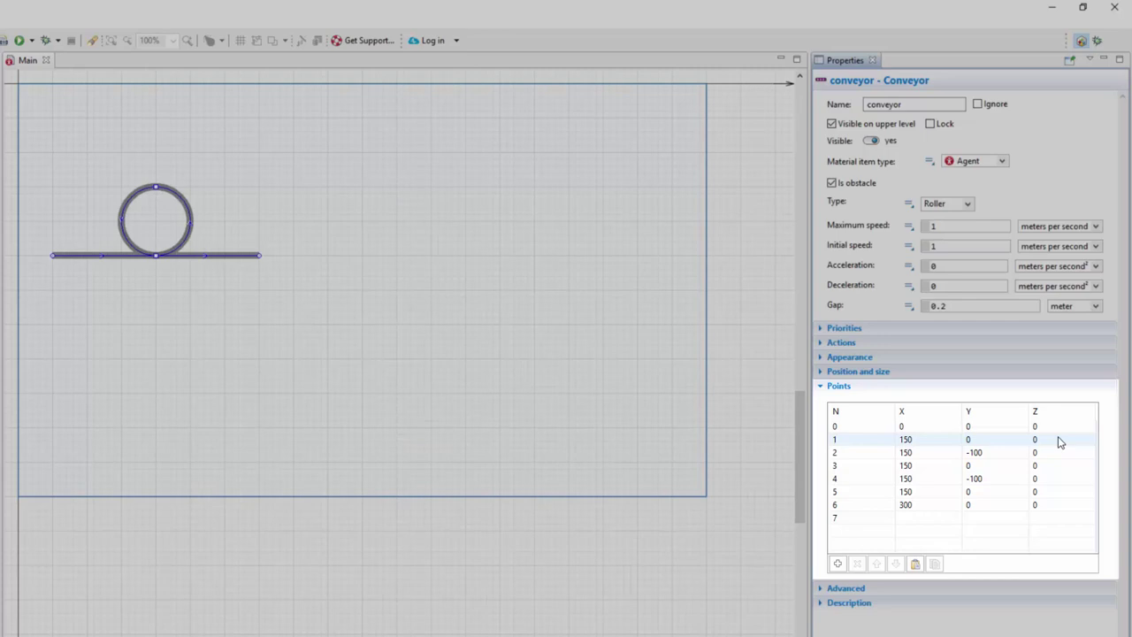
{"action": "double_click", "coordinate": [1057, 452]}
{"action": "type", "text": "20"}
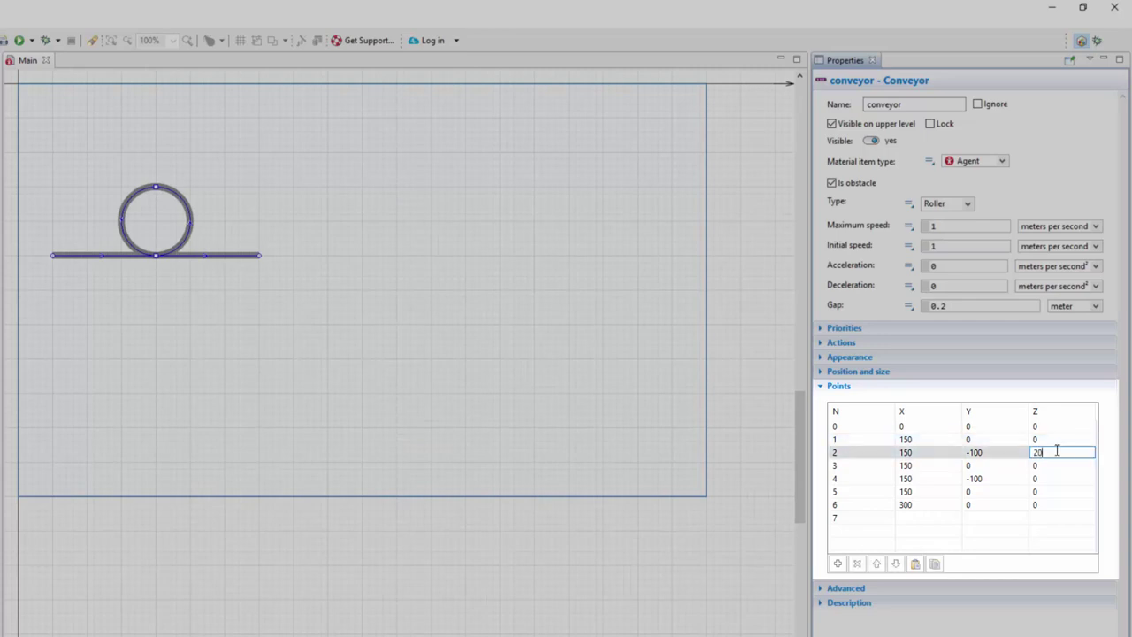
{"action": "double_click", "coordinate": [1053, 466]}
{"action": "type", "text": "40"}
{"action": "double_click", "coordinate": [1054, 479]}
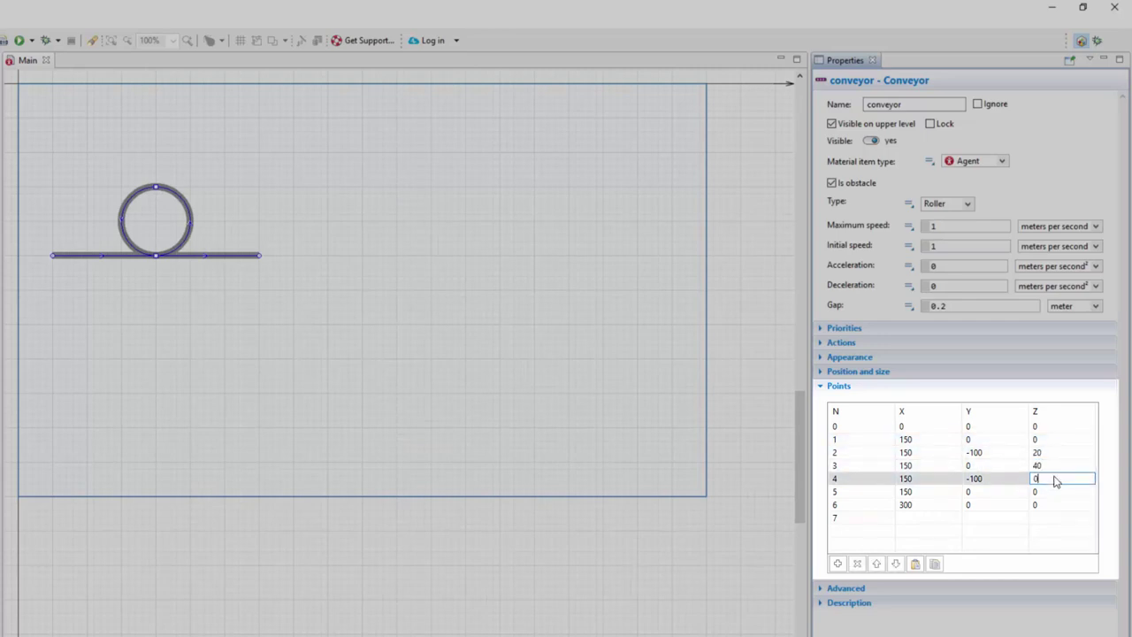
{"action": "type", "text": "60"}
{"action": "double_click", "coordinate": [1049, 492]}
{"action": "type", "text": "8"}
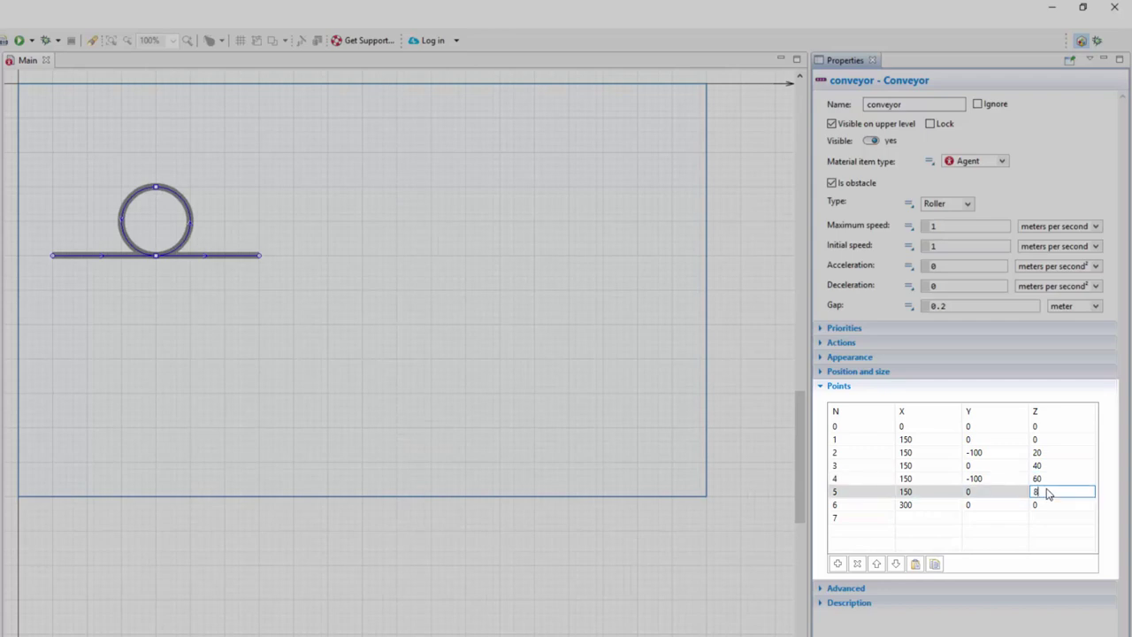
{"action": "type", "text": "0"}
{"action": "double_click", "coordinate": [1046, 504]}
{"action": "type", "text": "80"}
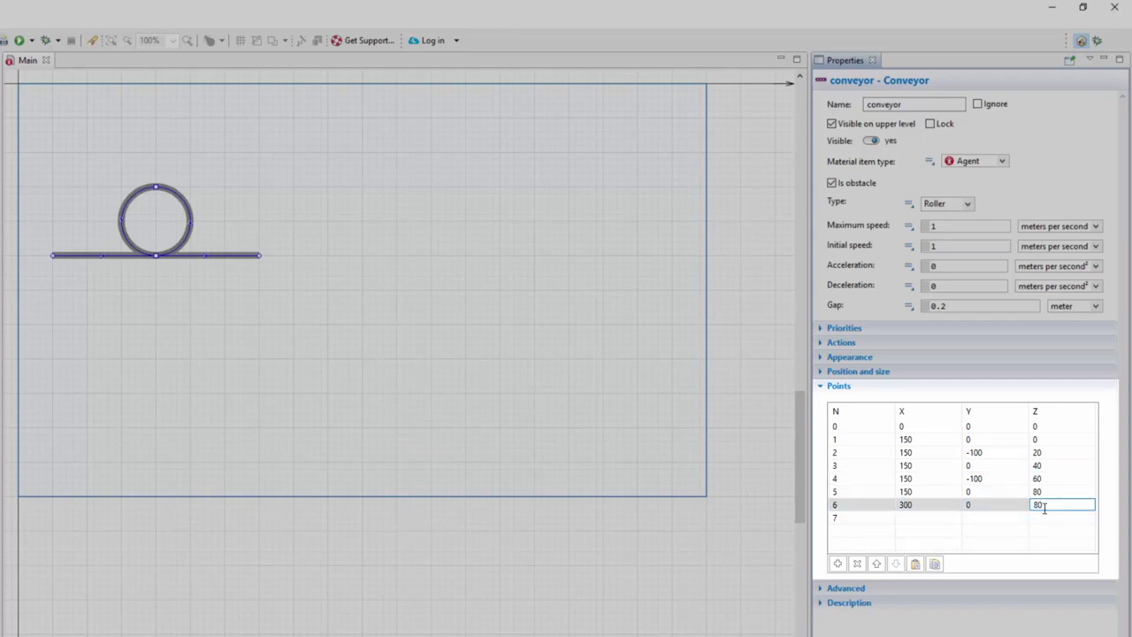
{"action": "left_click", "coordinate": [1050, 567]}
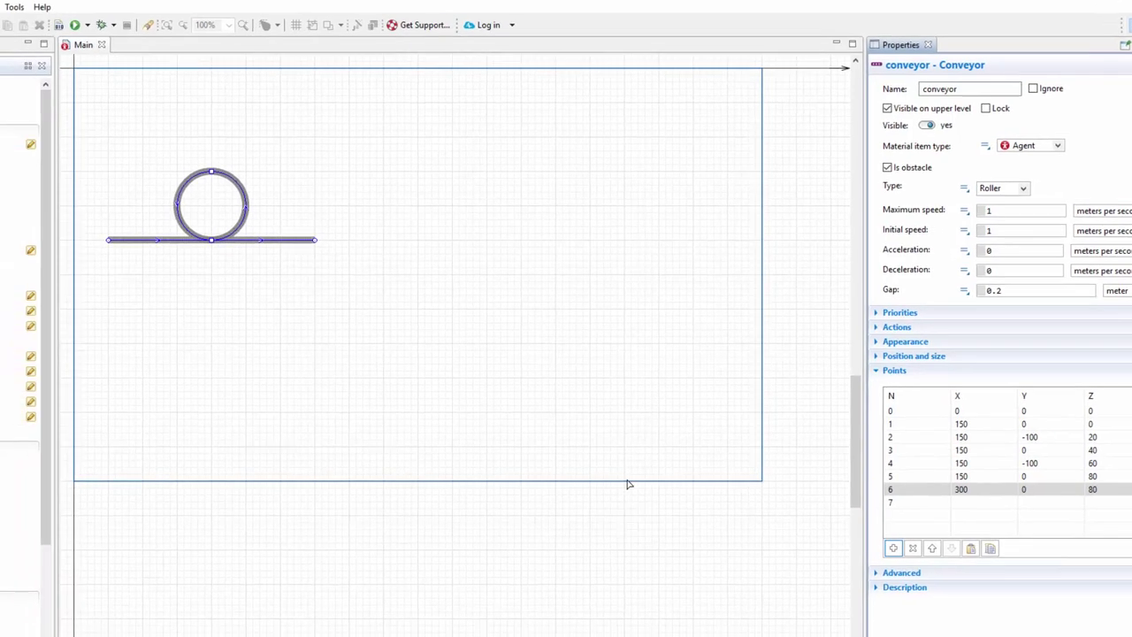
Step: Place Source, Convey and Sink blocks below the conveyor, connected in a chain
{"action": "left_click_drag", "start_coordinate": [55, 577], "coordinate": [268, 282]}
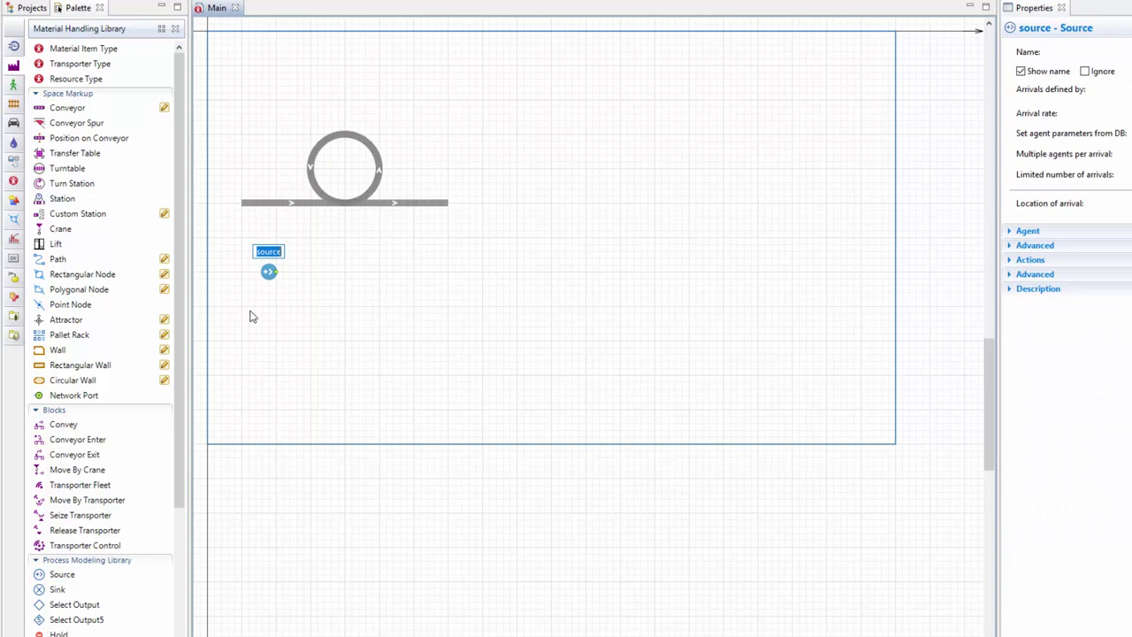
{"action": "left_click_drag", "start_coordinate": [66, 424], "coordinate": [343, 289]}
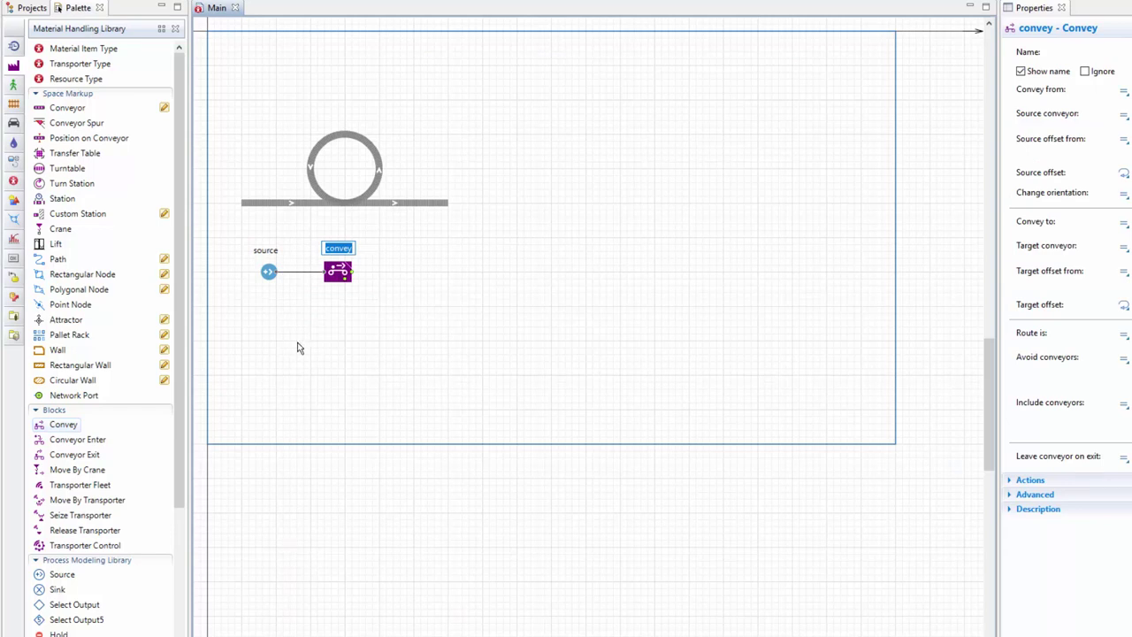
{"action": "left_click_drag", "start_coordinate": [57, 589], "coordinate": [410, 295]}
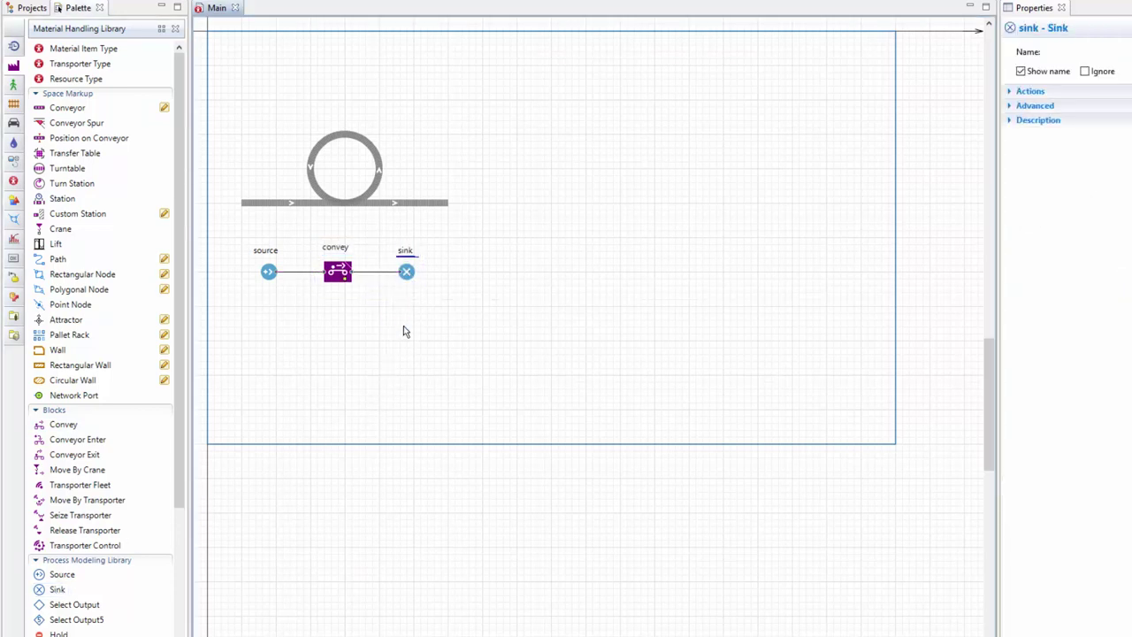
{"action": "left_click", "coordinate": [343, 277]}
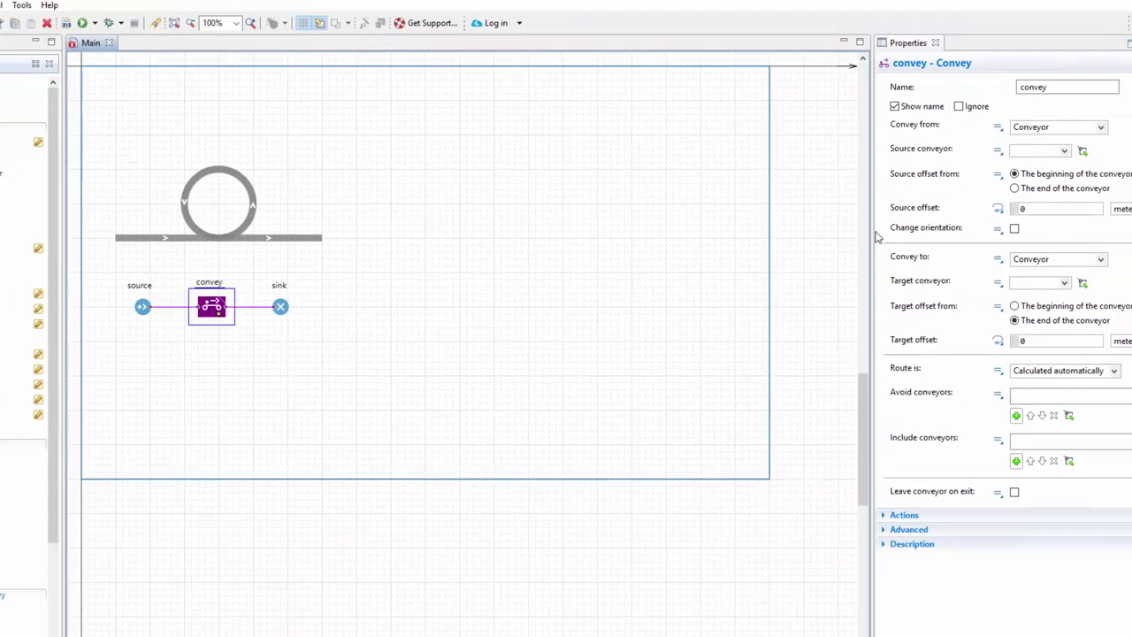
Step: Set the convey block's source and target conveyor both to conveyor
{"action": "left_click", "coordinate": [1002, 170]}
{"action": "left_click", "coordinate": [983, 183]}
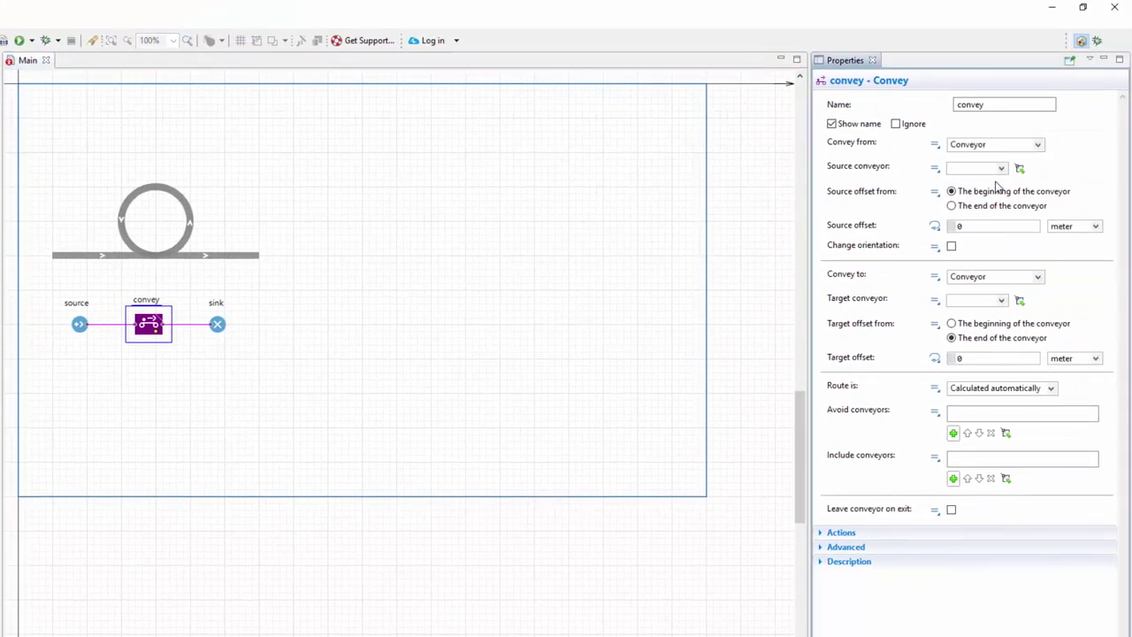
{"action": "left_click", "coordinate": [1001, 300]}
{"action": "left_click", "coordinate": [980, 312]}
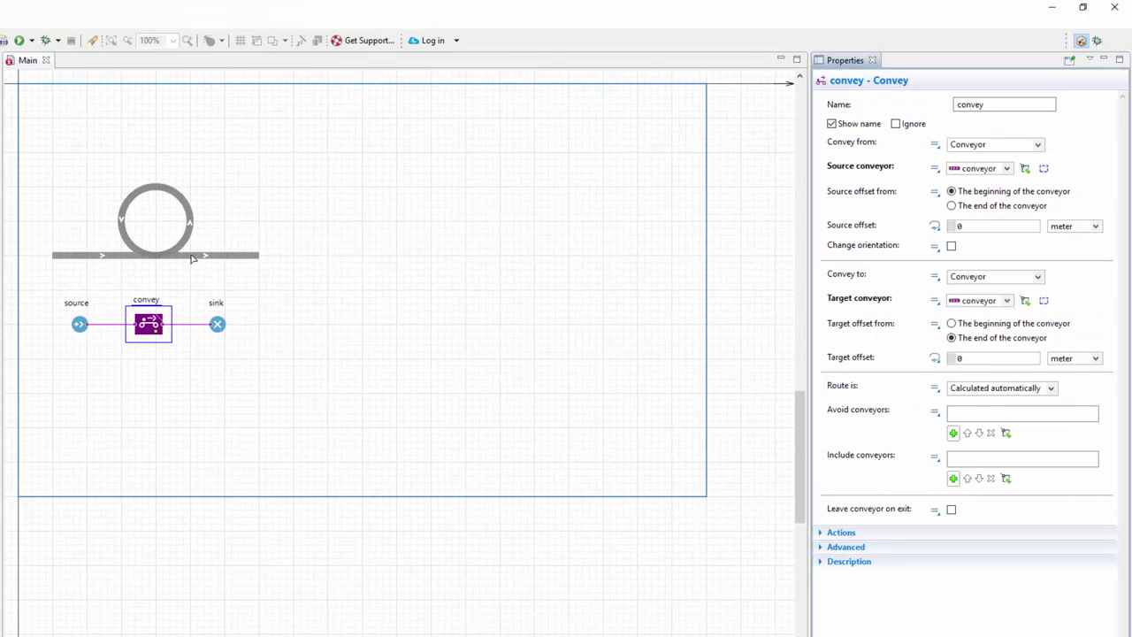
Step: In source's Advanced settings, turn off Forced pushing and make blocked agents wait in the block
{"action": "left_click", "coordinate": [81, 325]}
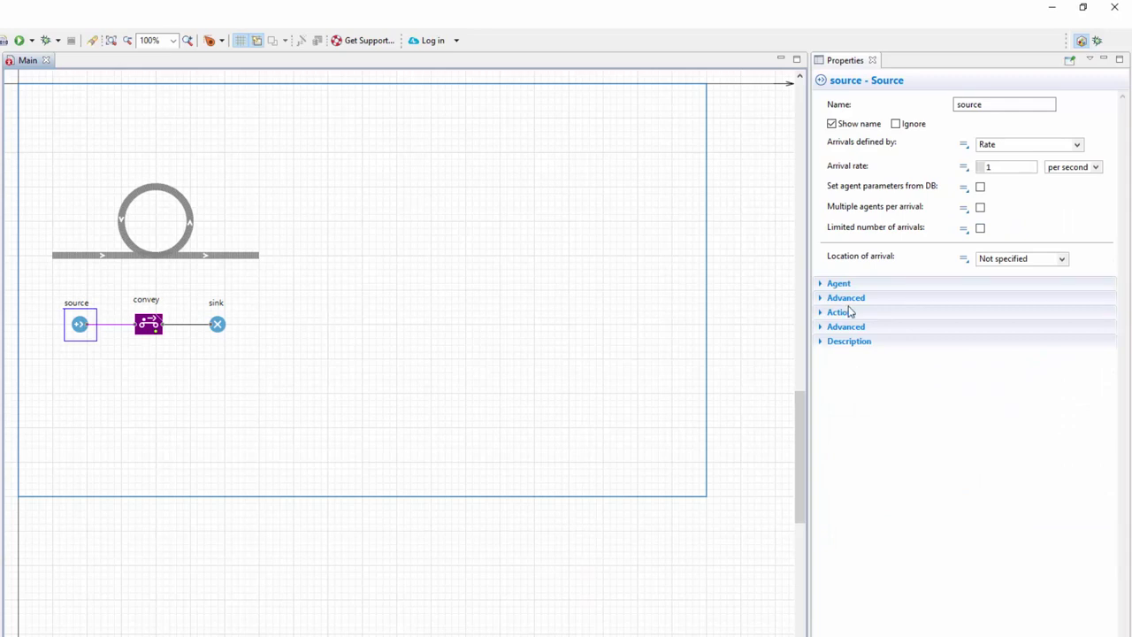
{"action": "left_click", "coordinate": [851, 299]}
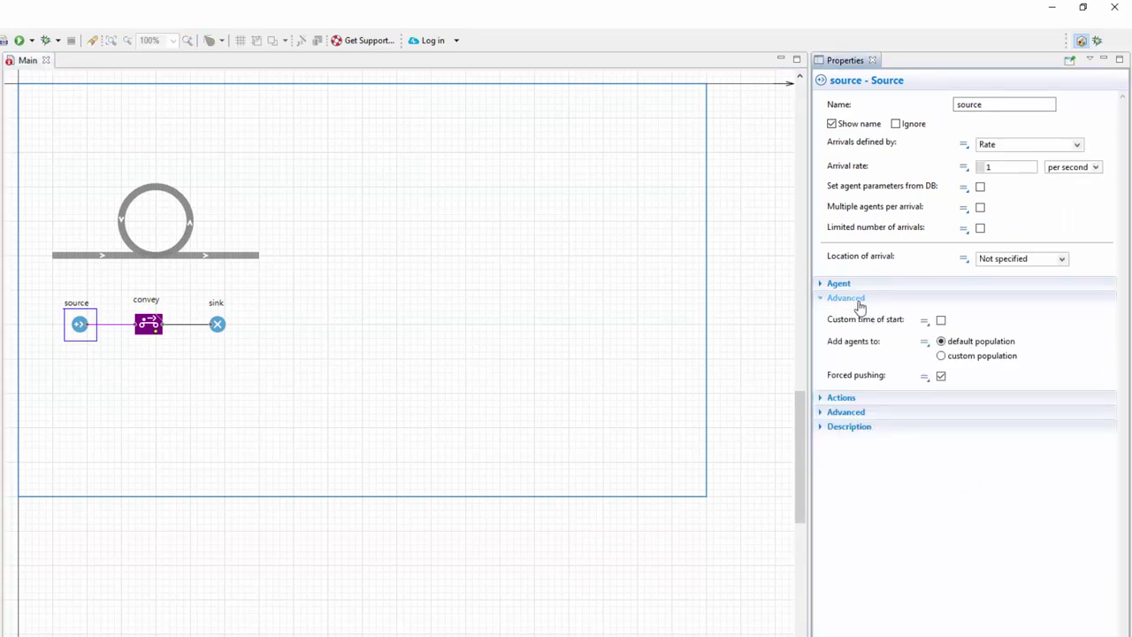
{"action": "left_click", "coordinate": [940, 375]}
{"action": "left_click", "coordinate": [1022, 401]}
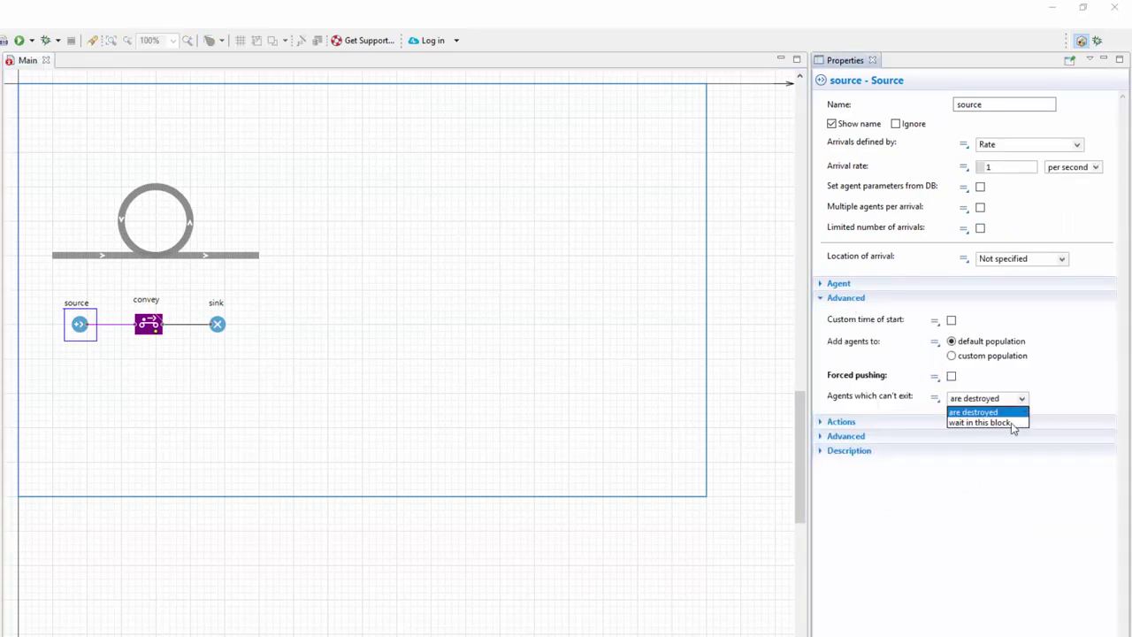
{"action": "left_click", "coordinate": [1017, 422]}
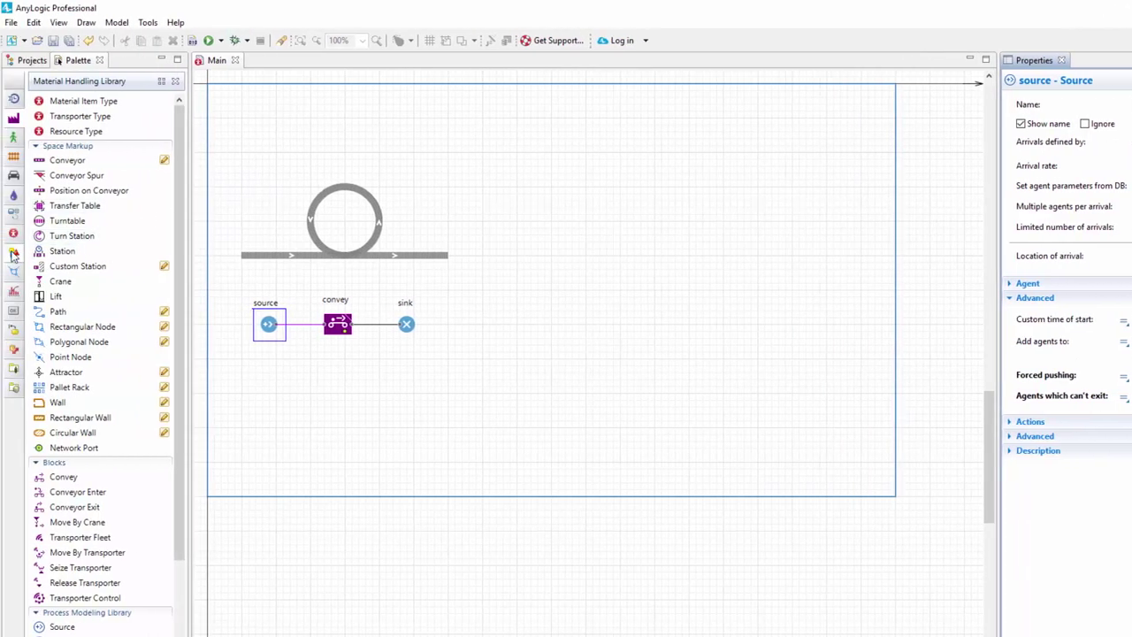
Step: Place a 3D Window to the right of the conveyor and flowchart, then launch the model
{"action": "left_click", "coordinate": [12, 256]}
{"action": "left_click_drag", "start_coordinate": [70, 297], "coordinate": [516, 153]}
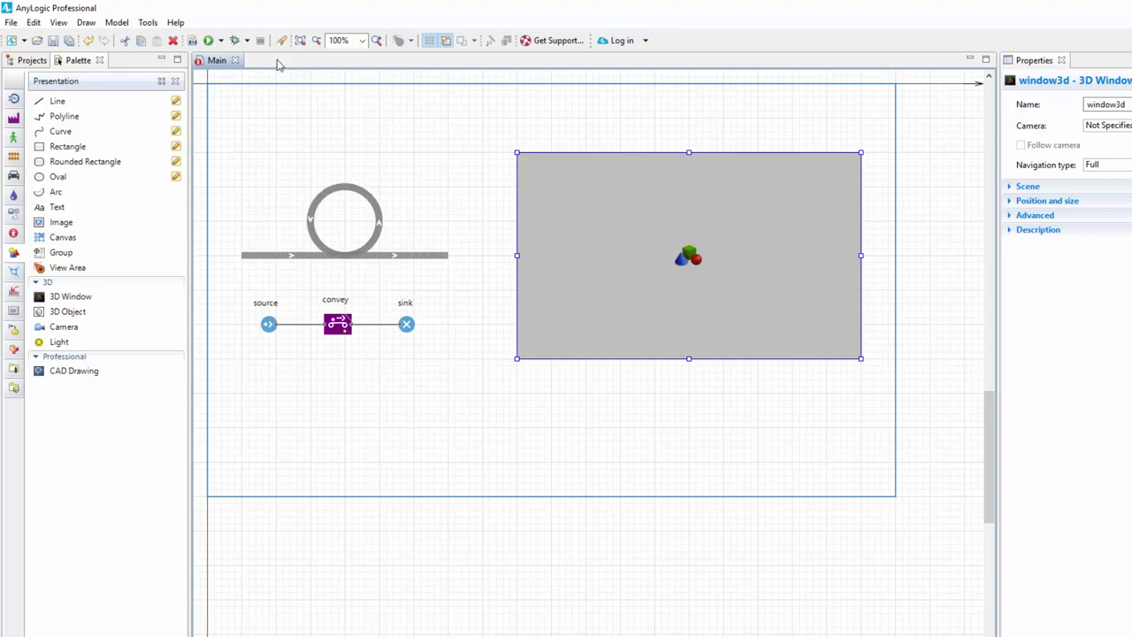
{"action": "left_click", "coordinate": [208, 41]}
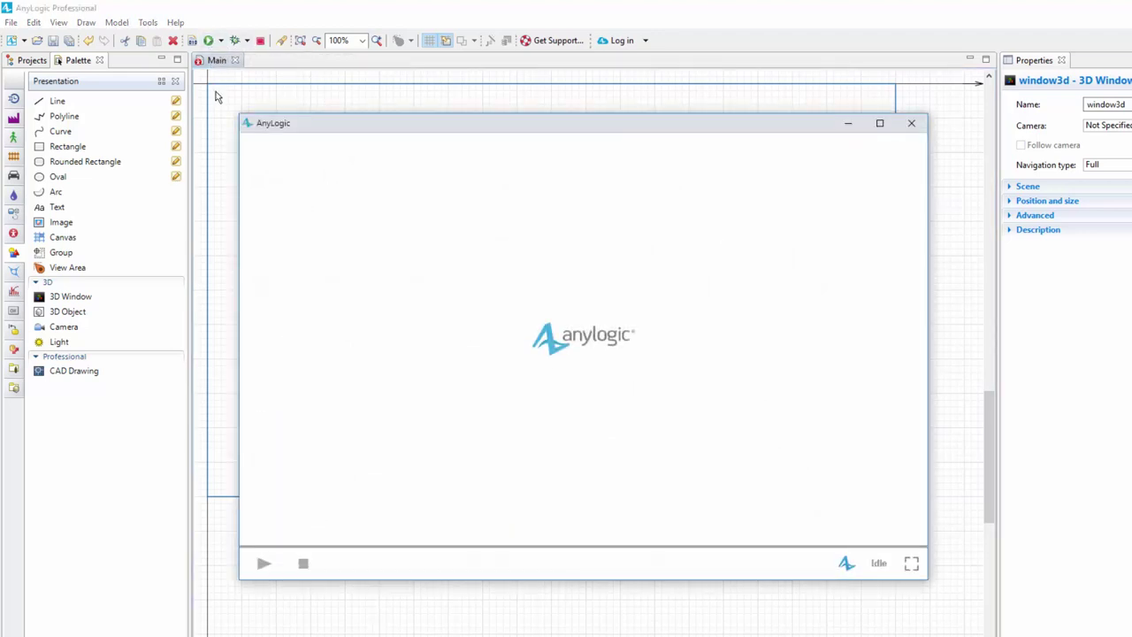
Step: Run the simulation at x10 speed to watch agents climb the spiral, then close the window
{"action": "left_click", "coordinate": [266, 564]}
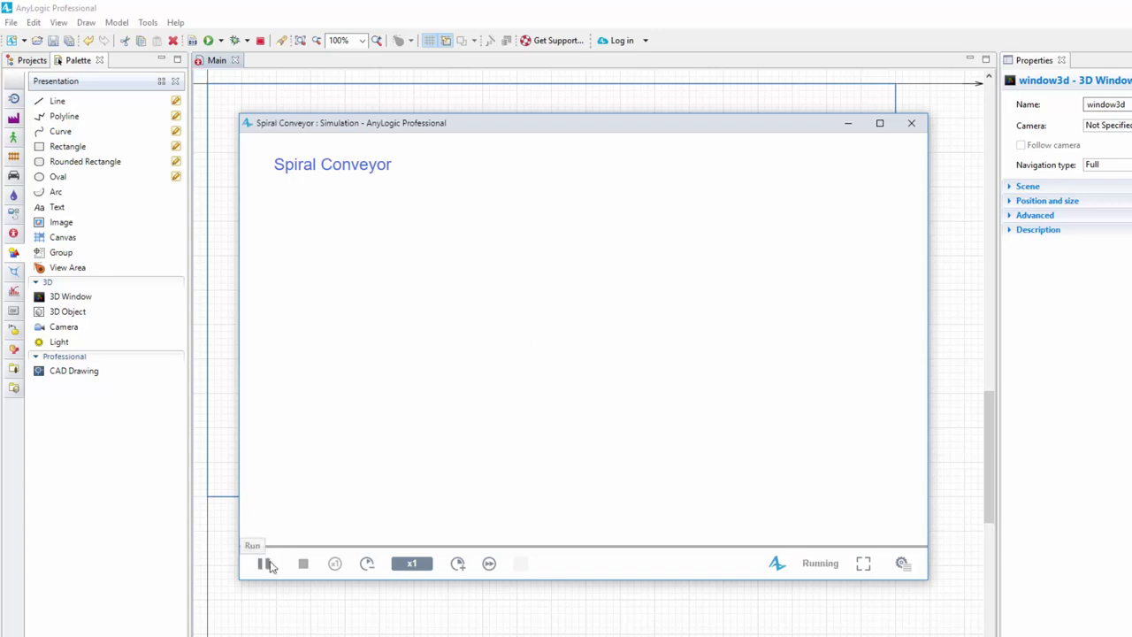
{"action": "left_click", "coordinate": [458, 564]}
{"action": "left_click", "coordinate": [457, 564]}
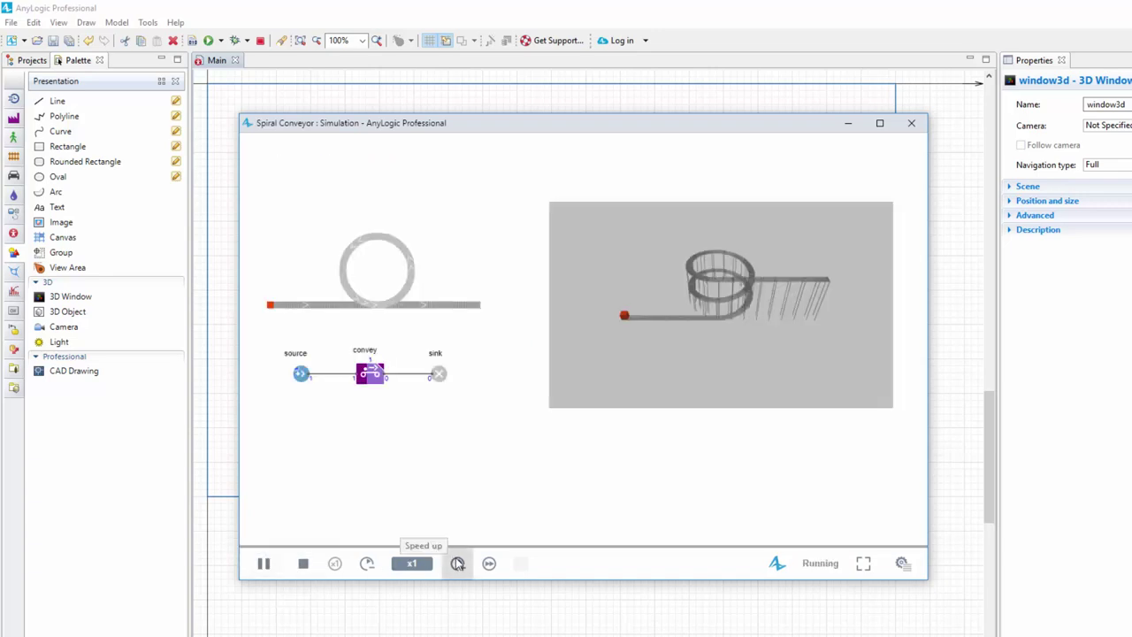
{"action": "left_click", "coordinate": [457, 564]}
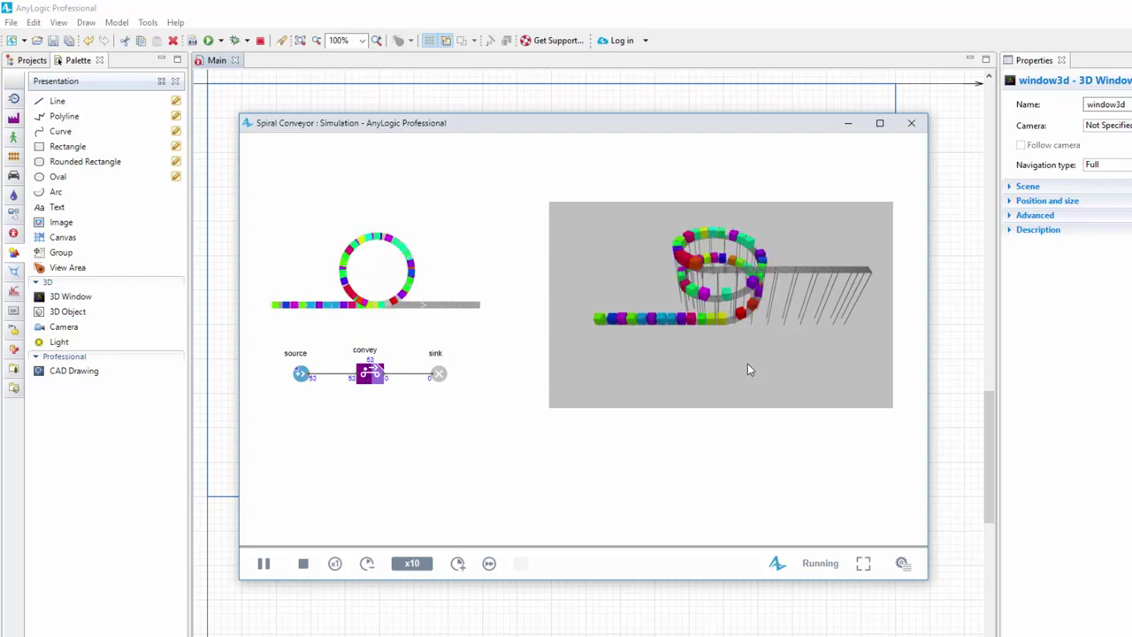
{"action": "left_click", "coordinate": [911, 123]}
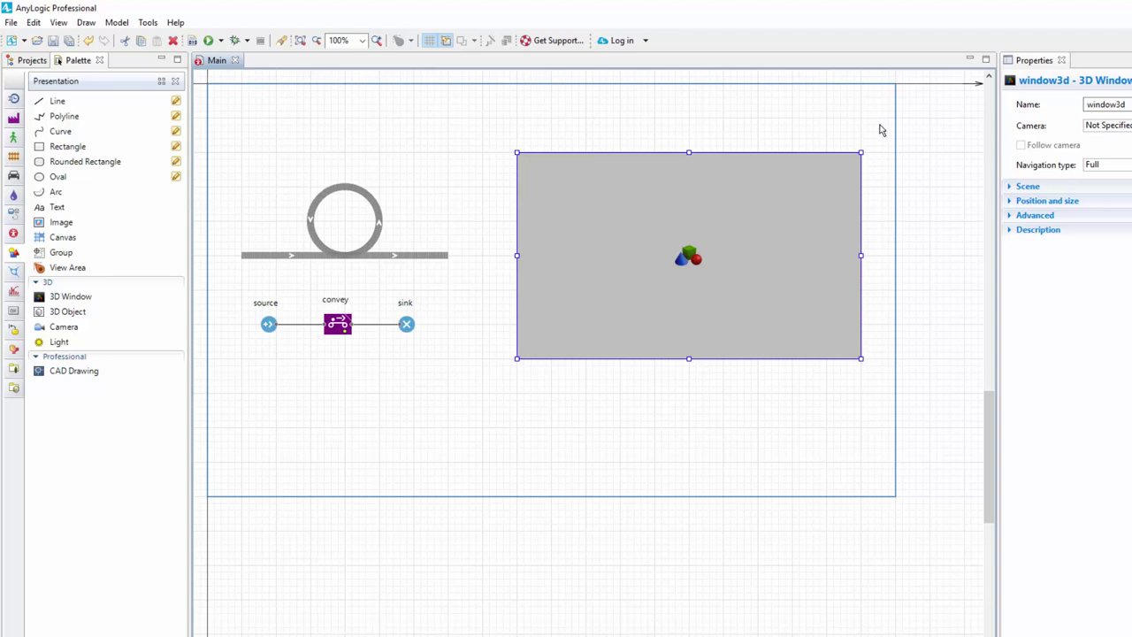
Step: Create a Material Item Type named Box using the Boxes > Box 1 Closed 3D shape
{"action": "left_click", "coordinate": [14, 118]}
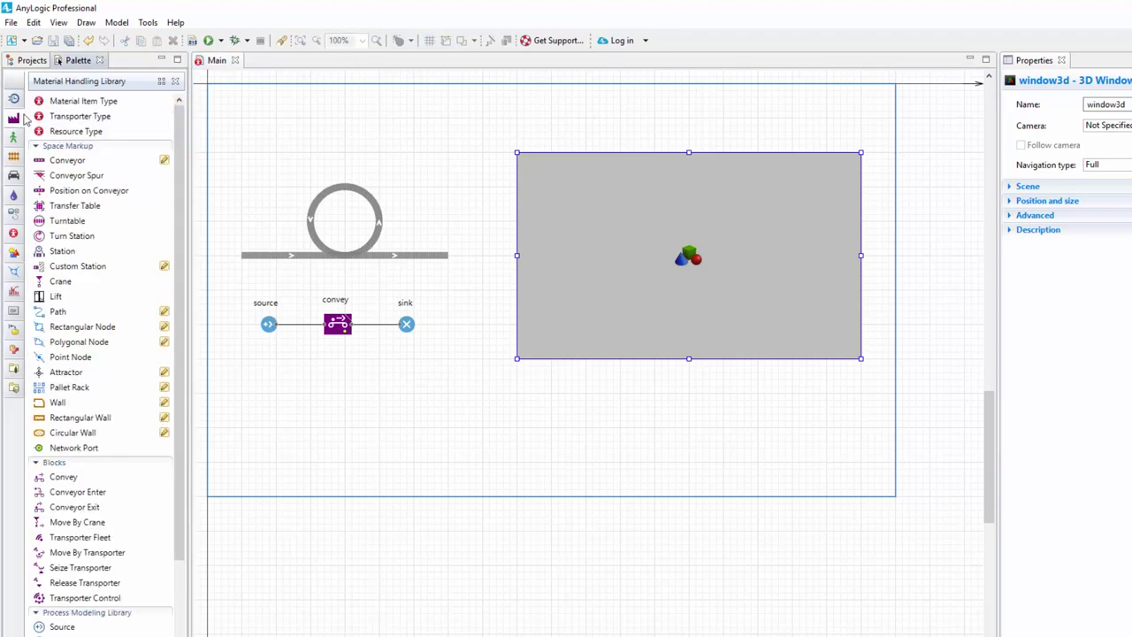
{"action": "left_click_drag", "start_coordinate": [118, 109], "coordinate": [281, 133]}
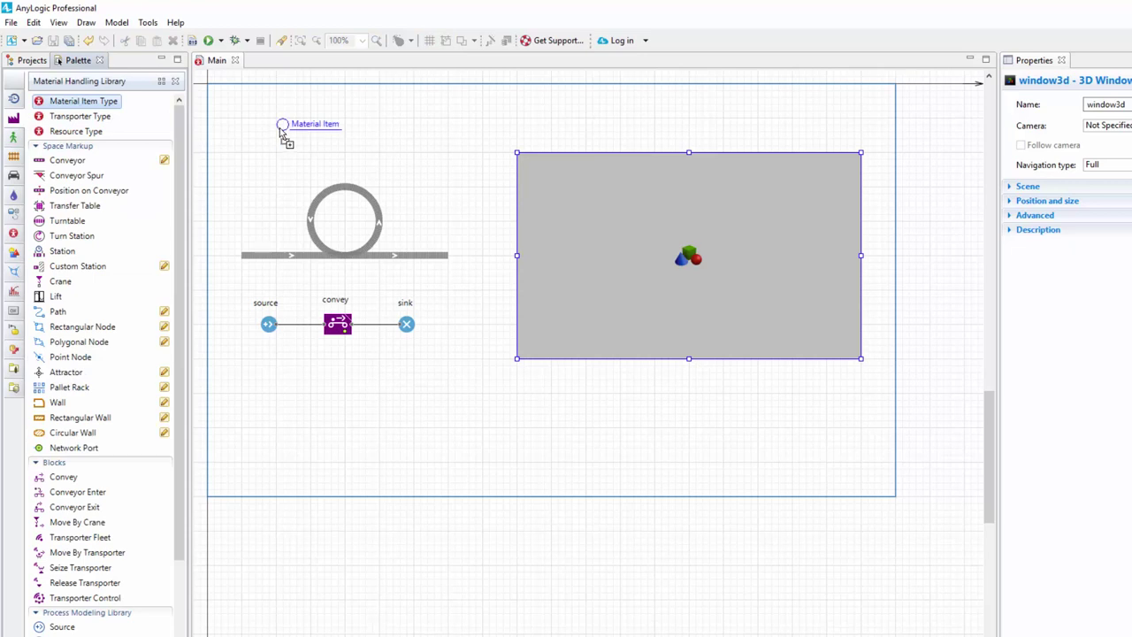
{"action": "type", "text": "Box"}
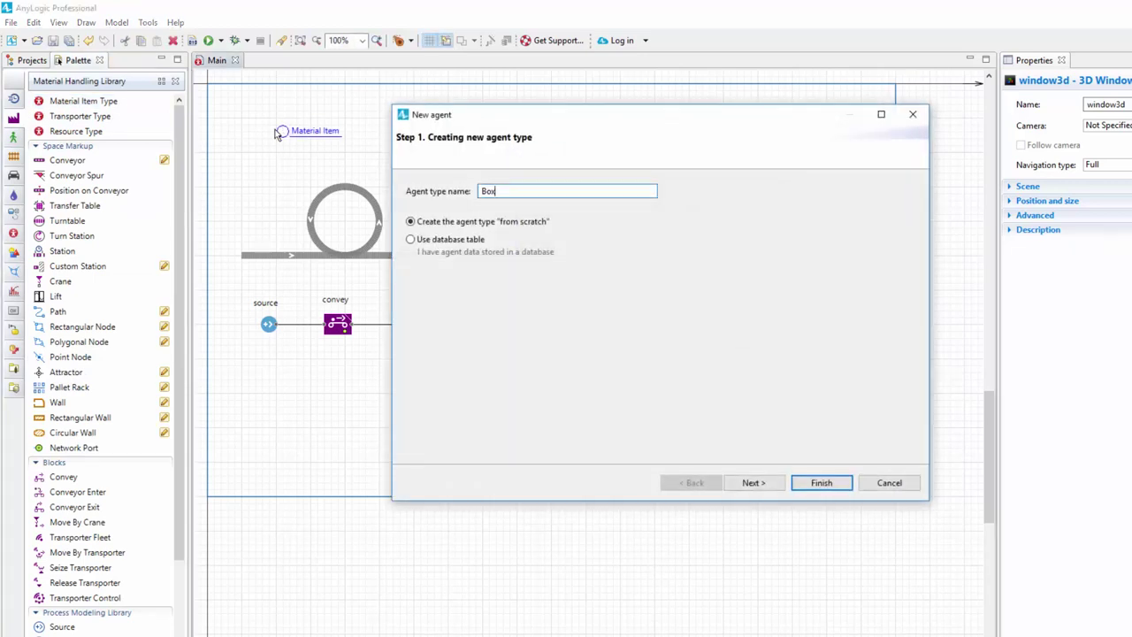
{"action": "left_click", "coordinate": [753, 483]}
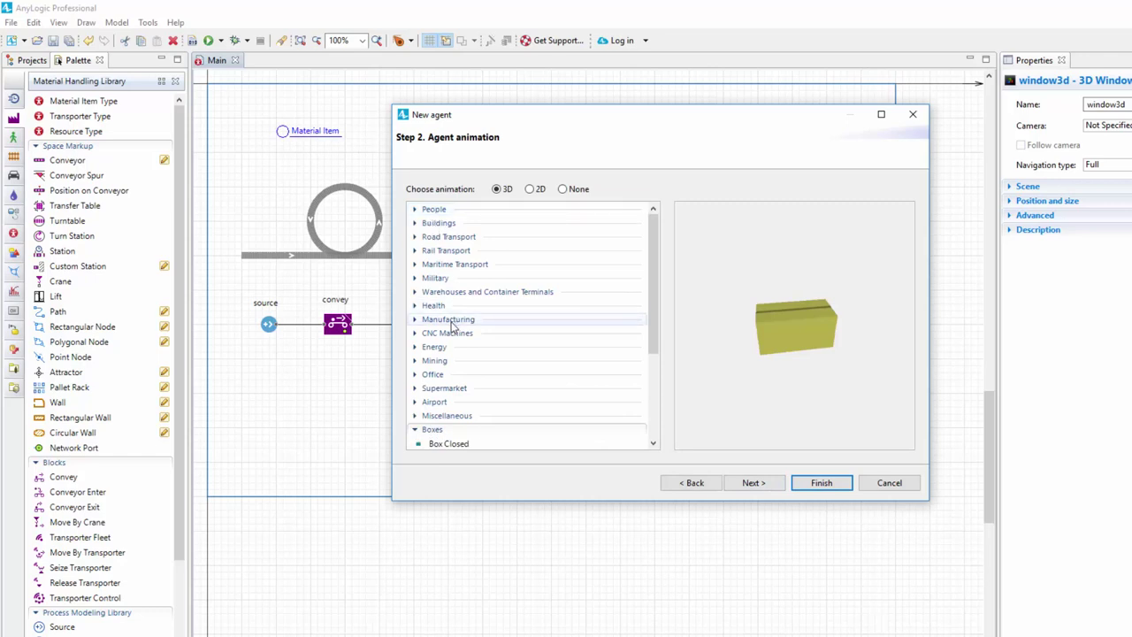
{"action": "left_click", "coordinate": [464, 351]}
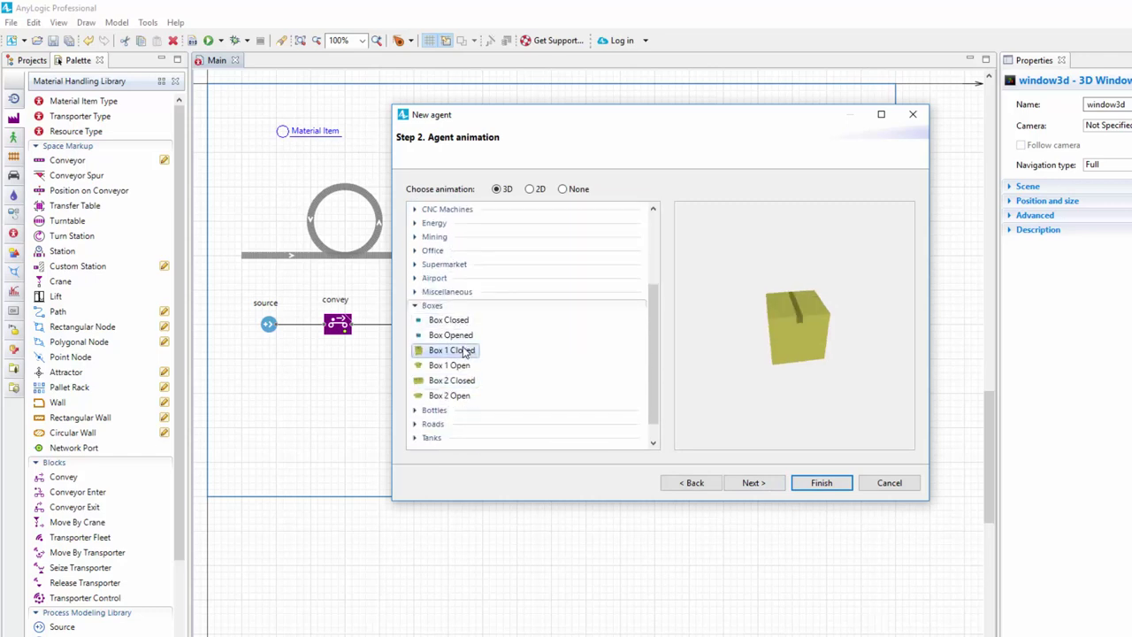
{"action": "left_click", "coordinate": [811, 484]}
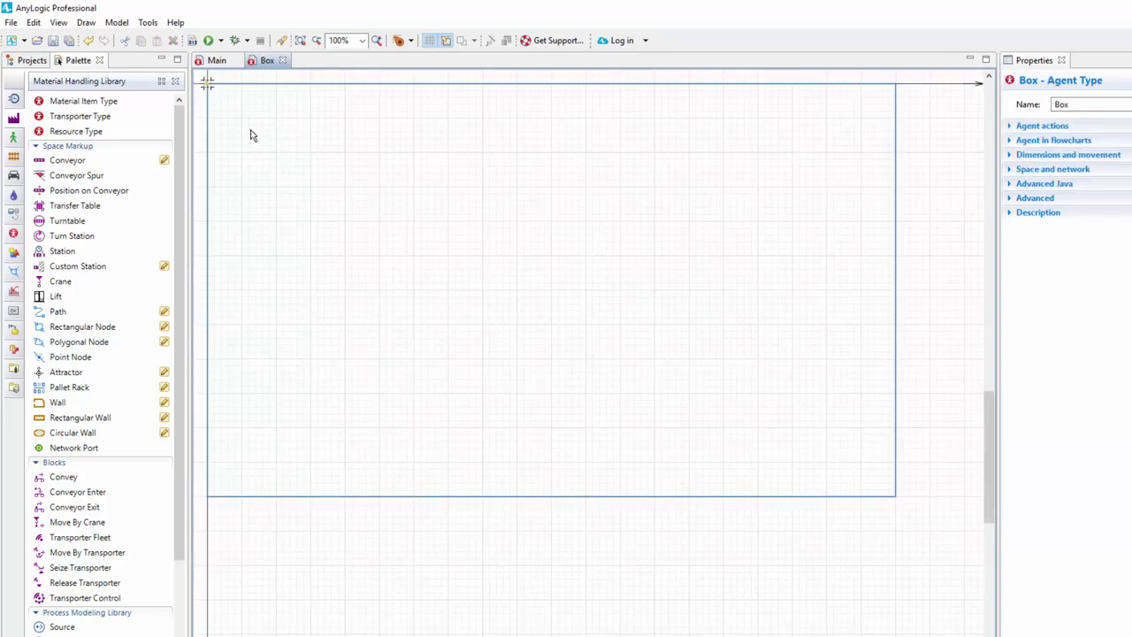
Step: Set the box_1_closed shape's additional scale to 250% in the Box agent, then return to Main
{"action": "left_click_drag", "start_coordinate": [250, 135], "coordinate": [376, 238]}
{"action": "left_click", "coordinate": [377, 41]}
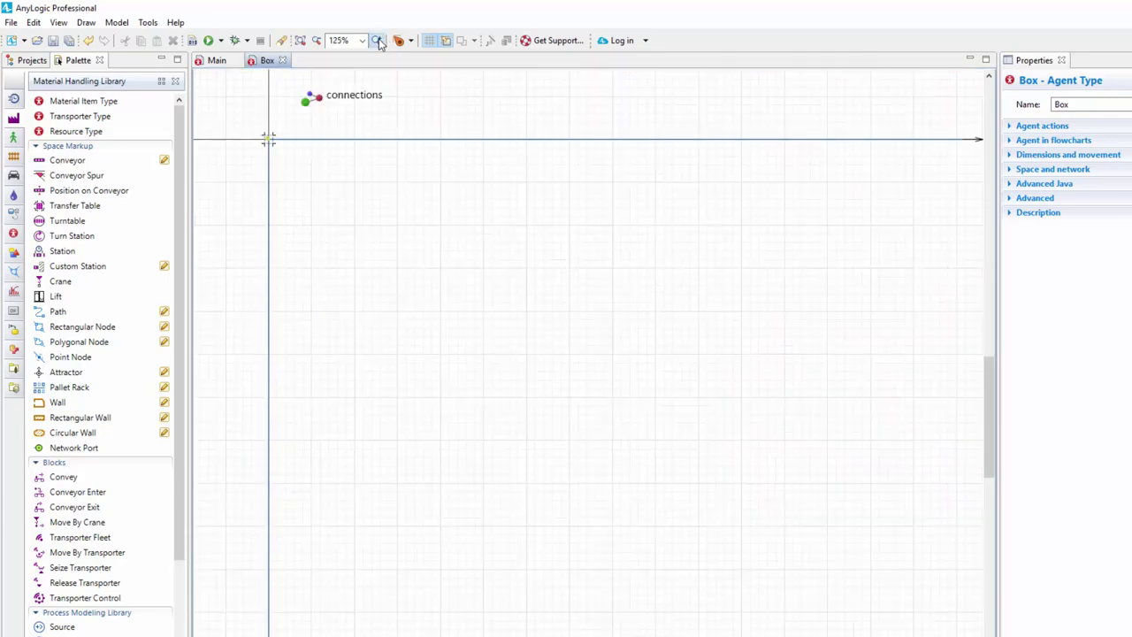
{"action": "left_click", "coordinate": [378, 41]}
{"action": "left_click", "coordinate": [207, 92]}
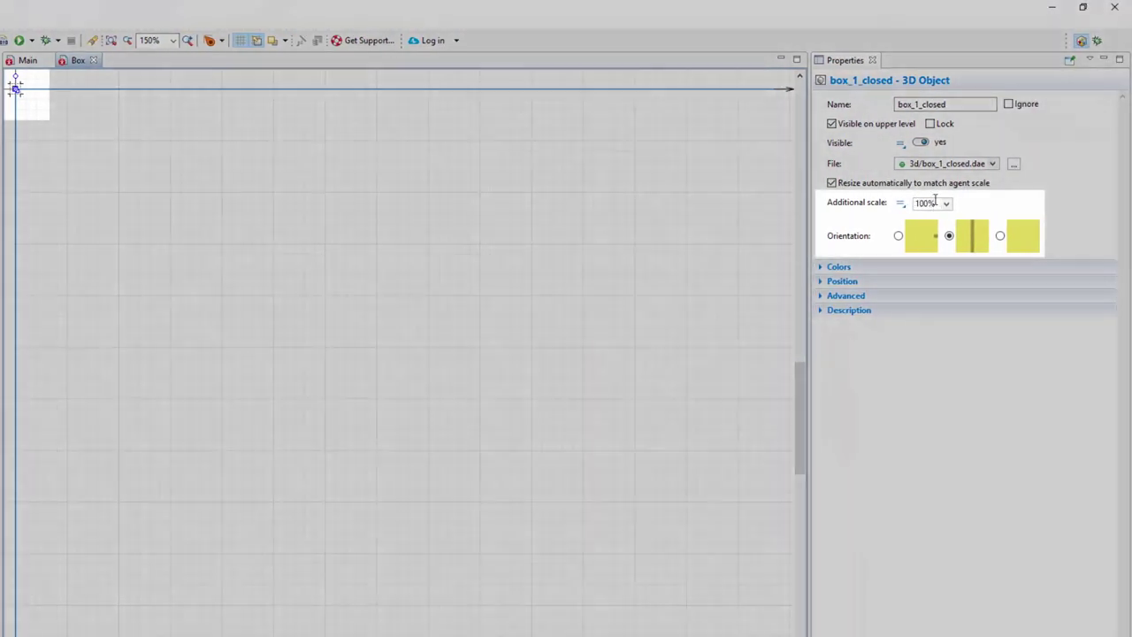
{"action": "left_click", "coordinate": [1106, 203]}
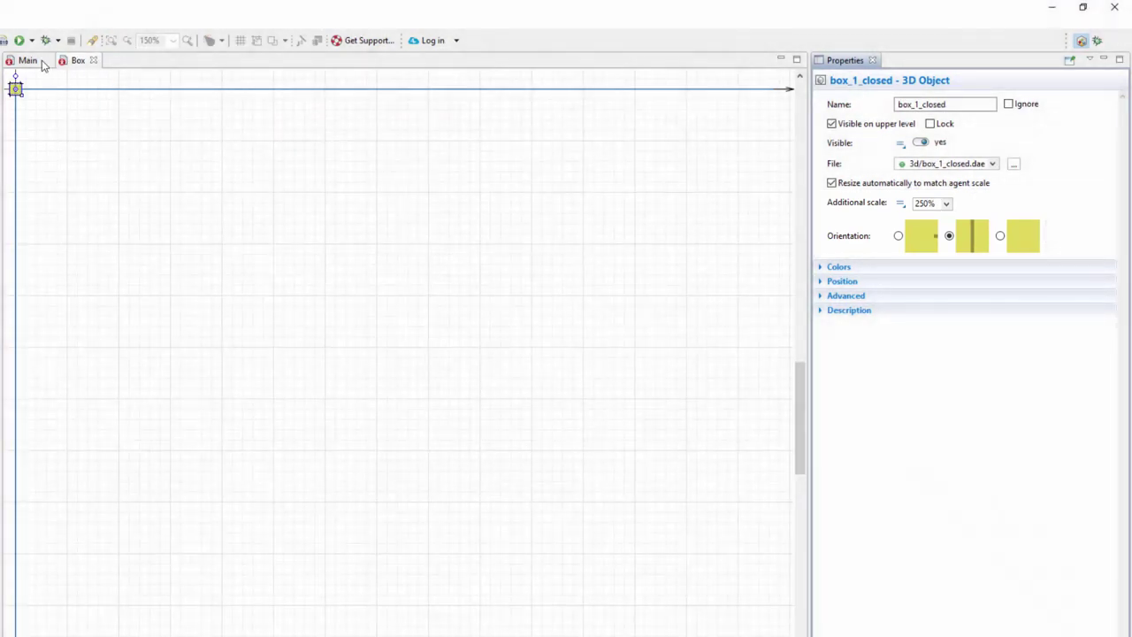
{"action": "left_click", "coordinate": [28, 62]}
Step: Set the source block's New agent type to Box
{"action": "left_click", "coordinate": [75, 329]}
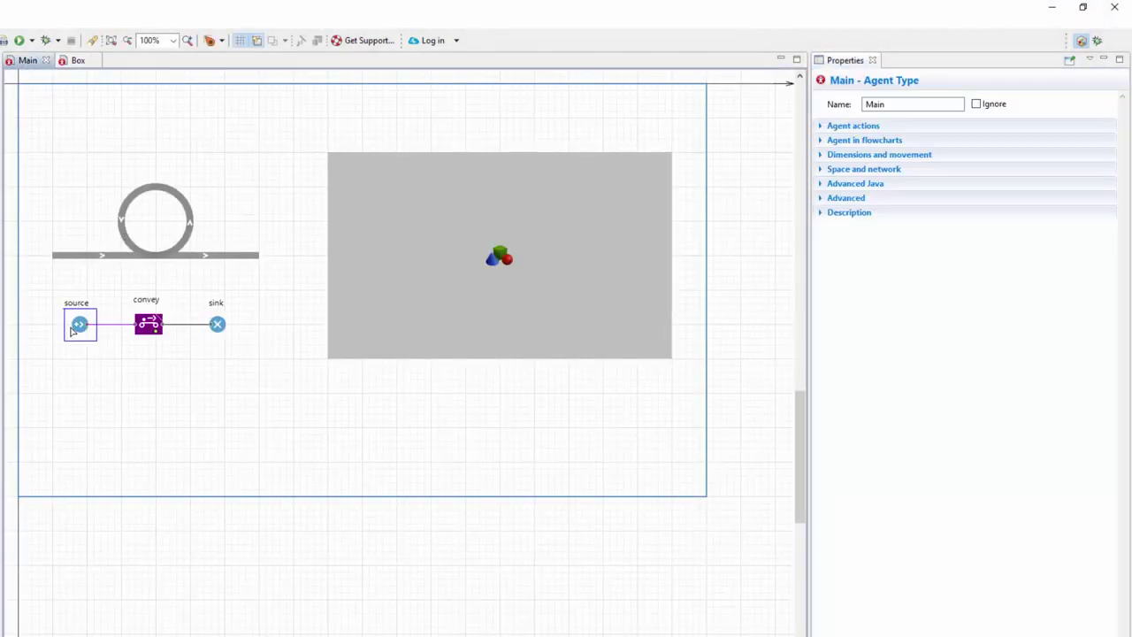
{"action": "left_click", "coordinate": [836, 286]}
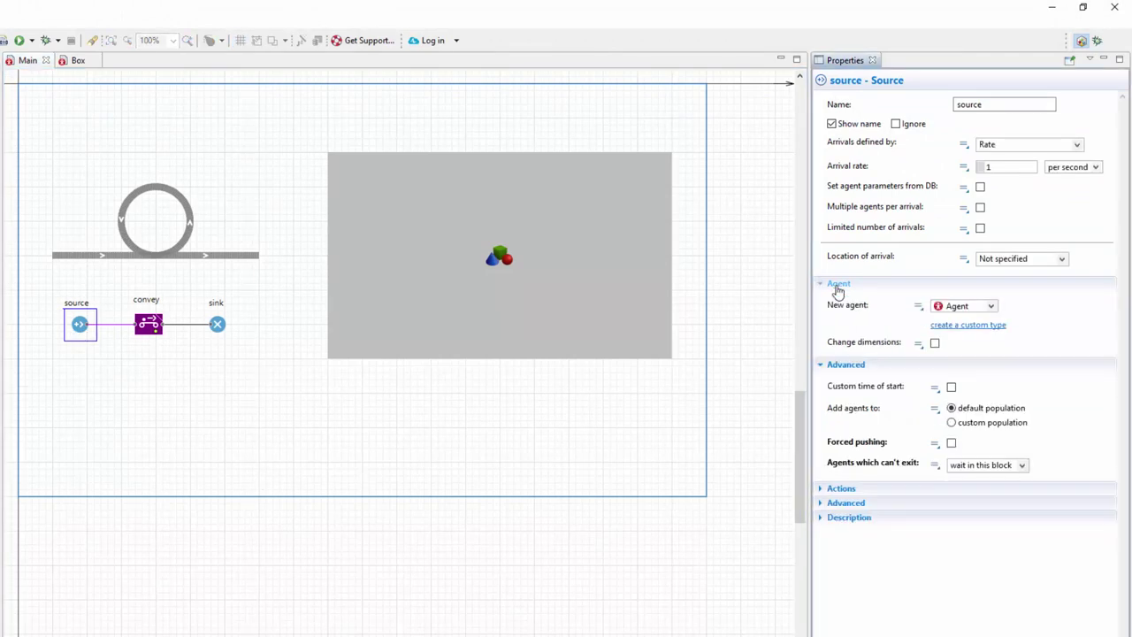
{"action": "left_click", "coordinate": [992, 307]}
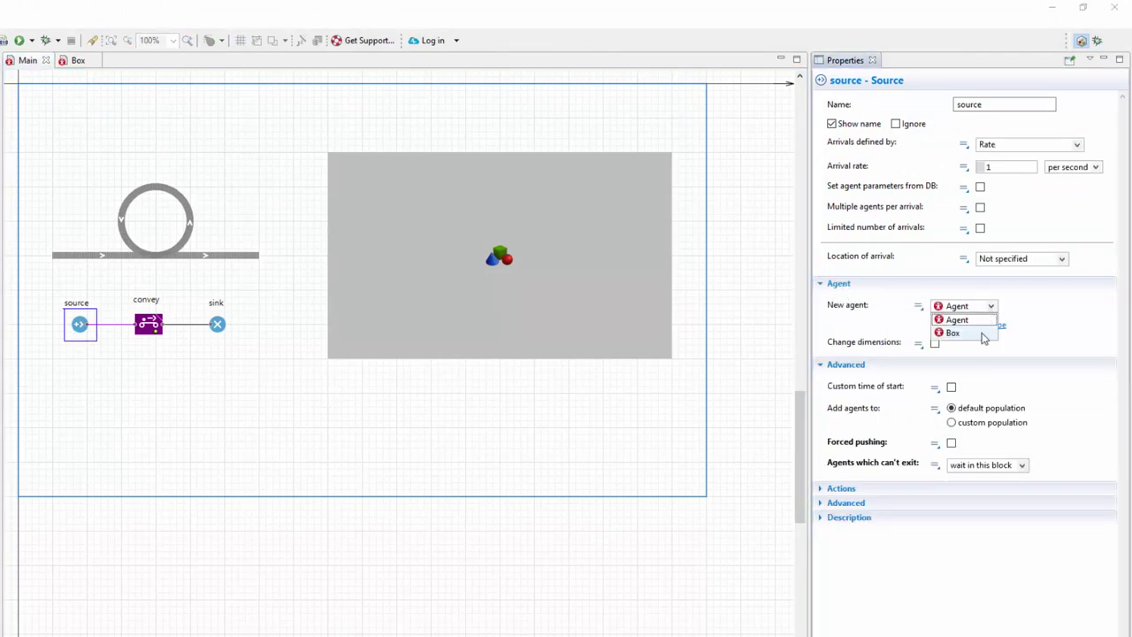
{"action": "left_click", "coordinate": [984, 335]}
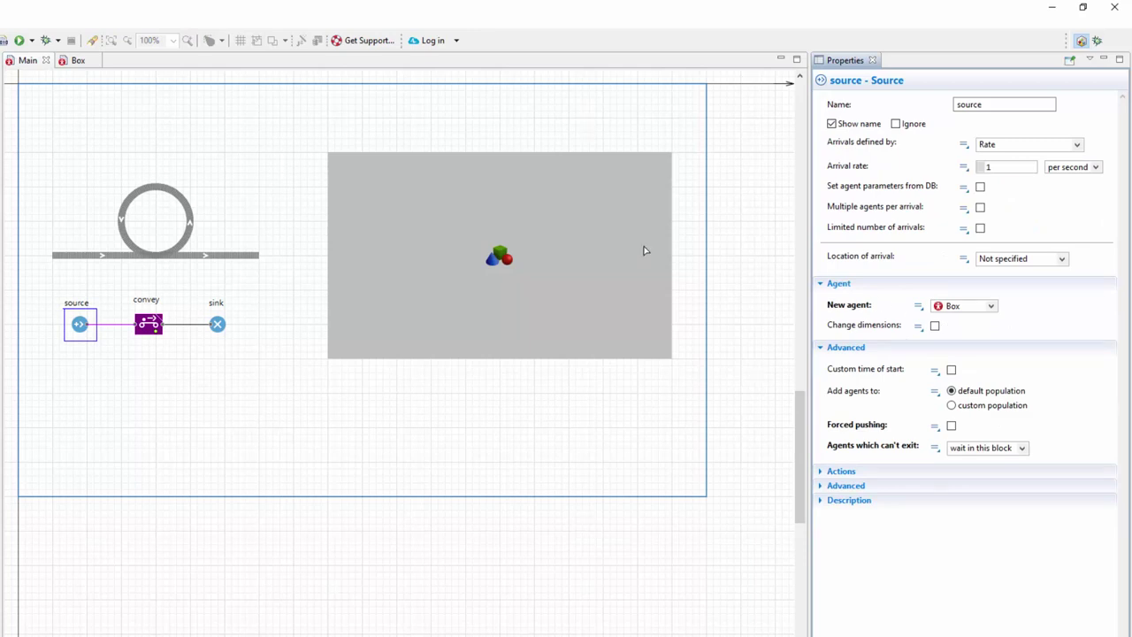
{"action": "left_click", "coordinate": [235, 255]}
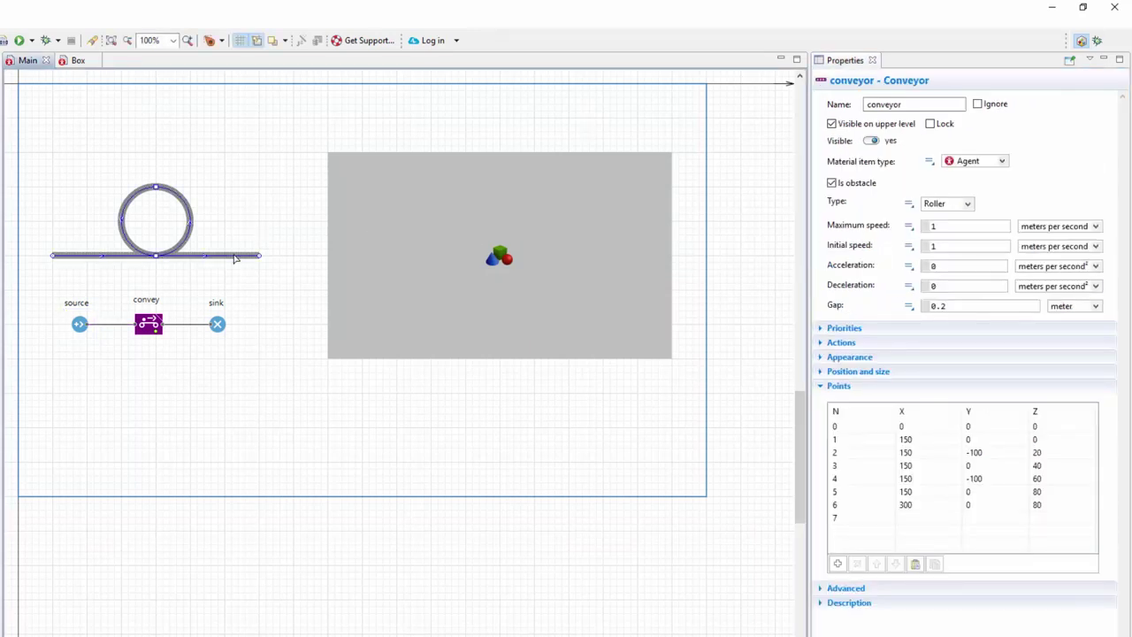
Step: Turn off Draw stands in the conveyor's Appearance settings and run the model
{"action": "left_click", "coordinate": [843, 358]}
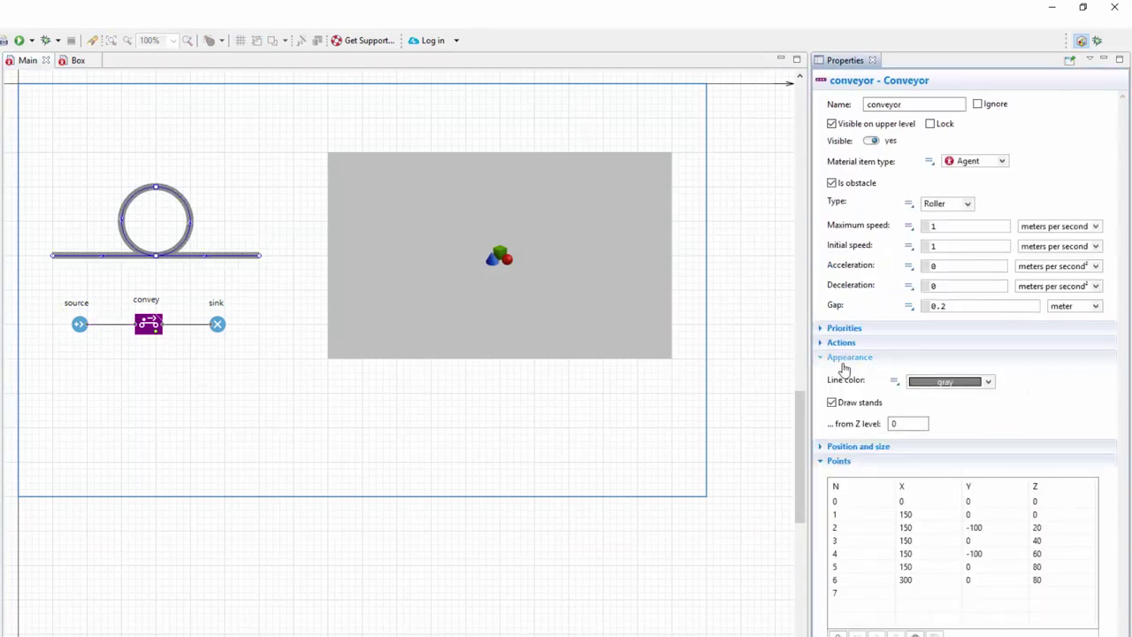
{"action": "left_click", "coordinate": [833, 402]}
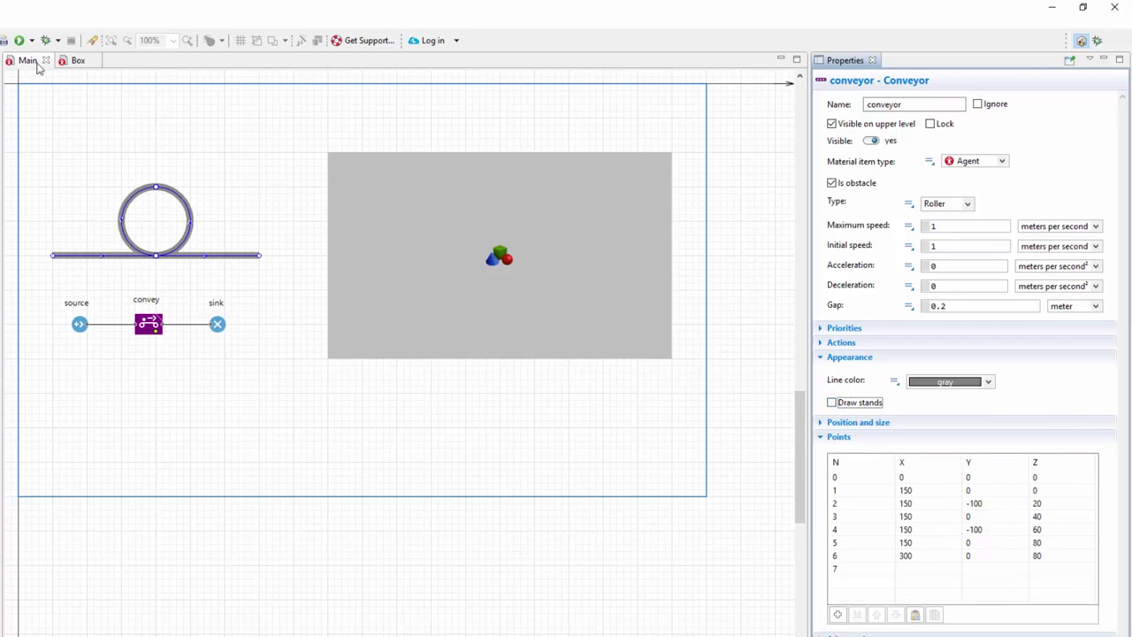
{"action": "left_click", "coordinate": [19, 40]}
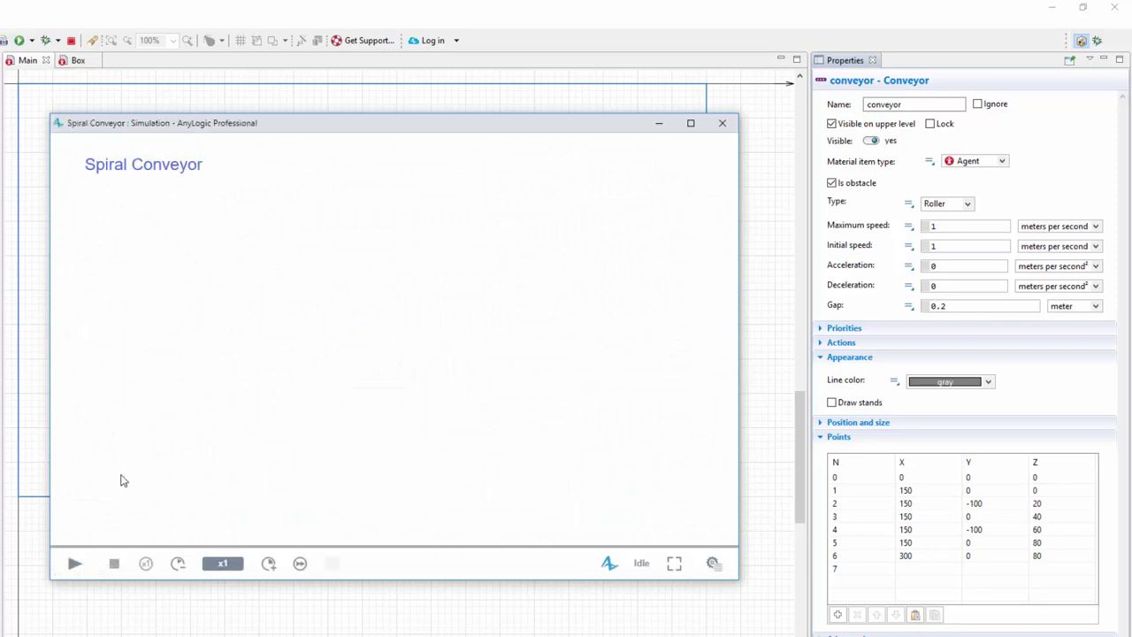
Step: Start the run at x10 speed and orbit the 3D view to watch boxes climb the spiral
{"action": "left_click", "coordinate": [74, 564]}
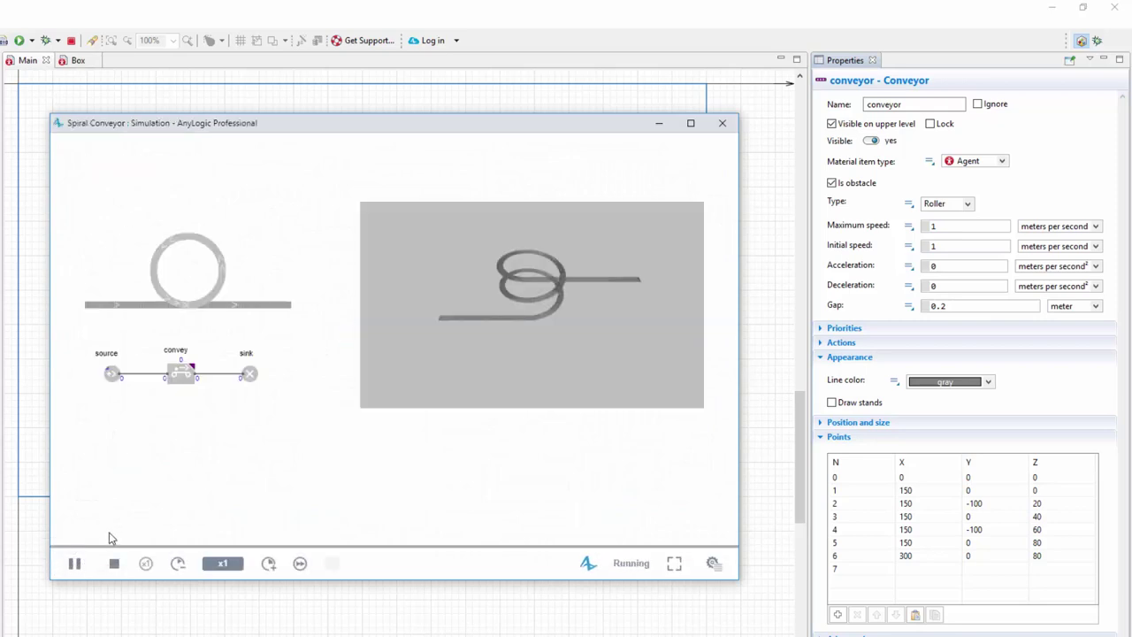
{"action": "left_click", "coordinate": [268, 564]}
{"action": "left_click", "coordinate": [268, 563]}
{"action": "left_click", "coordinate": [268, 564]}
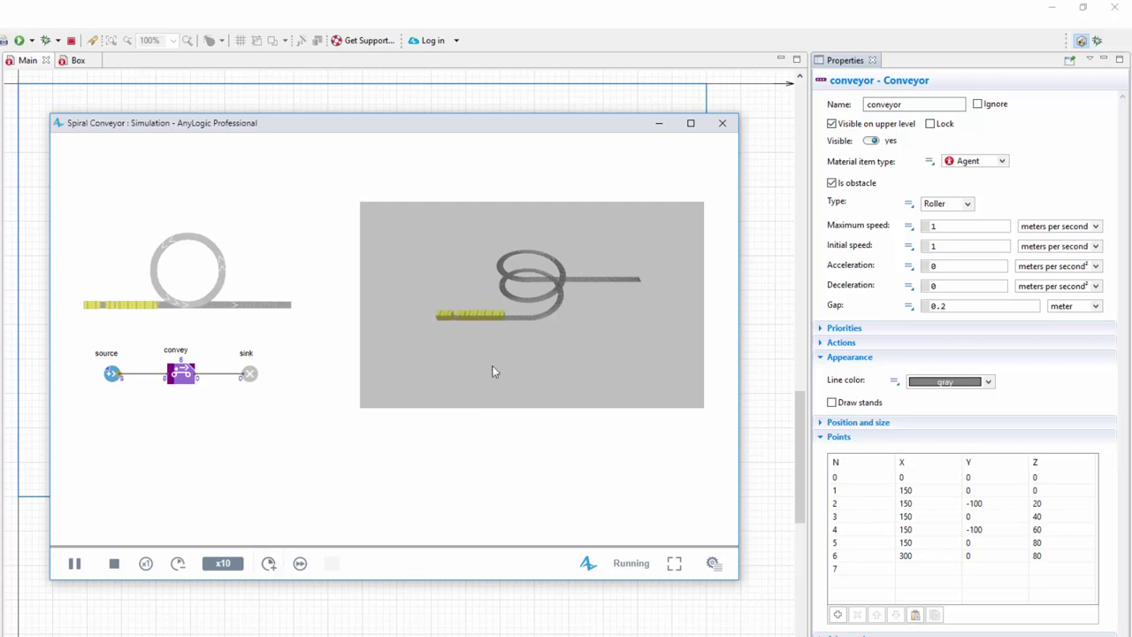
{"action": "scroll", "coordinate": [513, 354], "scroll_direction": "up", "scroll_amount": 2}
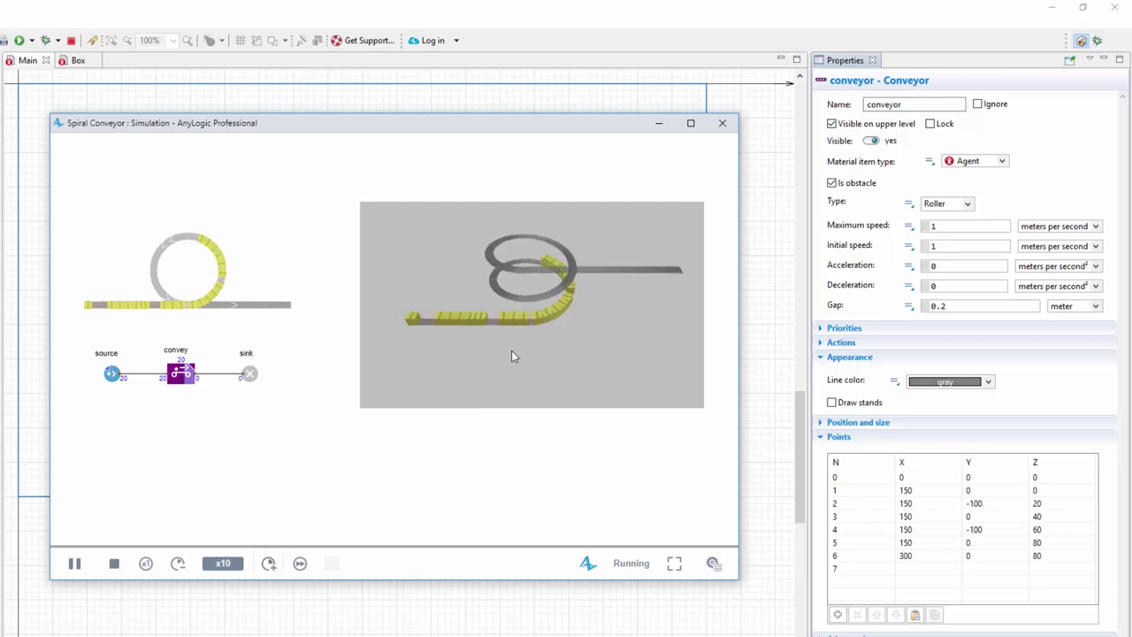
{"action": "mouse_move", "coordinate": [511, 350]}
{"action": "left_mouse_down"}
{"action": "mouse_move", "coordinate": [515, 338]}
{"action": "mouse_move", "coordinate": [514, 368]}
{"action": "left_mouse_up"}
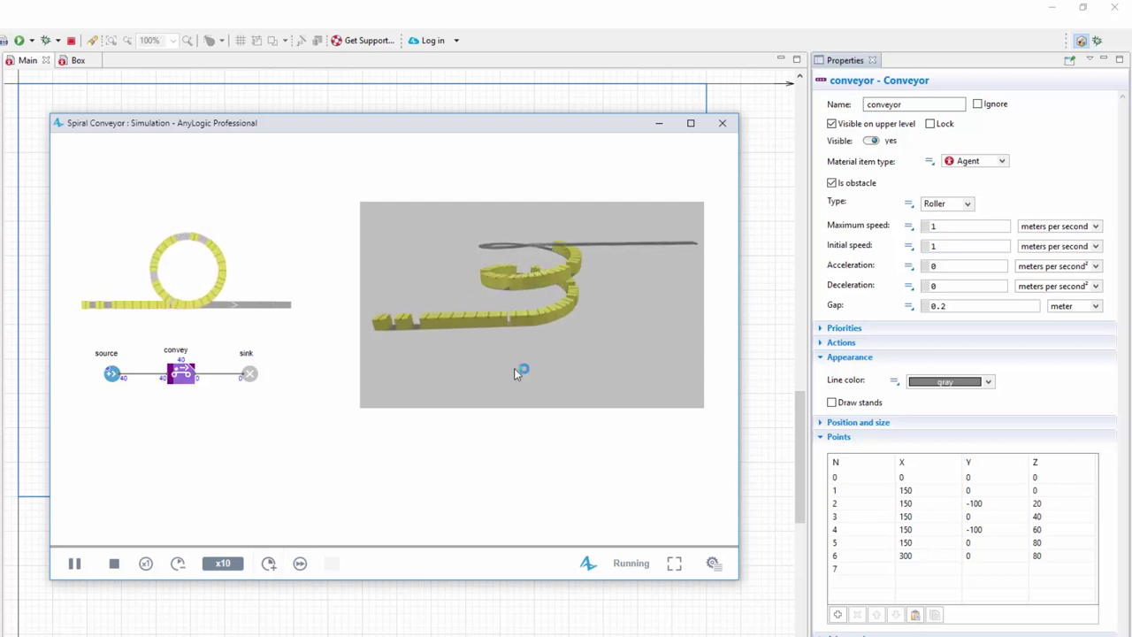